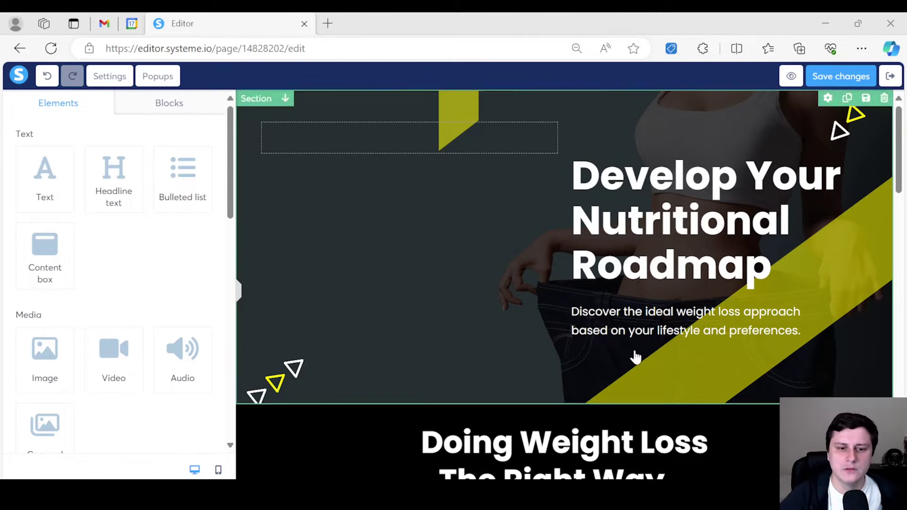
Step: Scroll down the nutrition landing page to the 'Take The Survey' call-to-action section
scroll(634, 358, "down", 15)
scroll(633, 349, "down", 3)
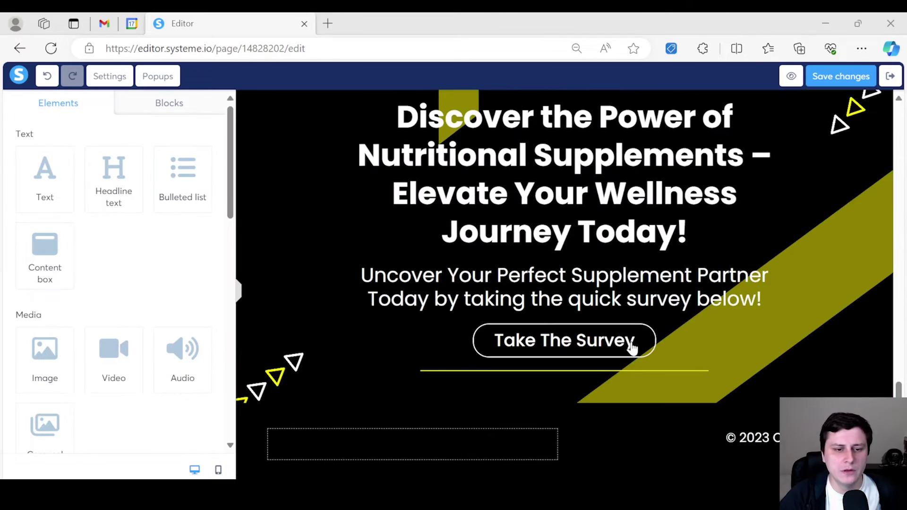
scroll(633, 349, "up", 18)
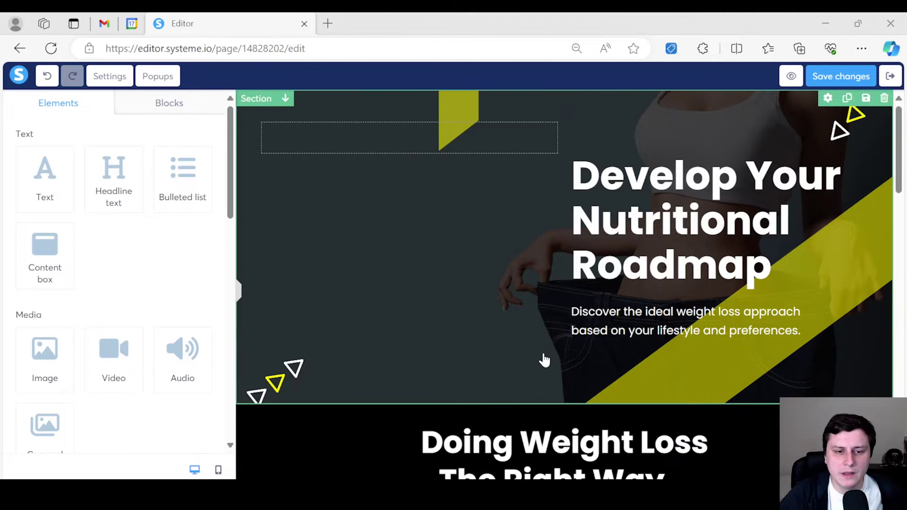
scroll(602, 313, "down", 10)
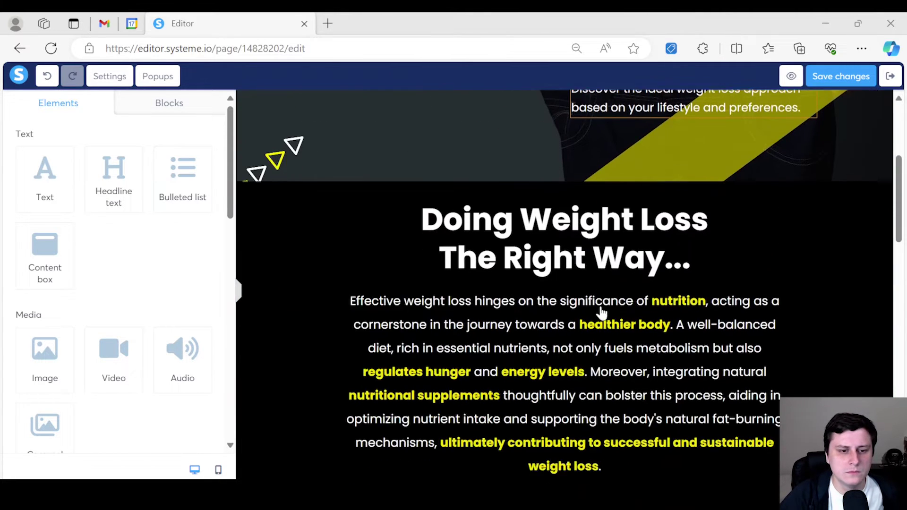
scroll(601, 310, "up", 10)
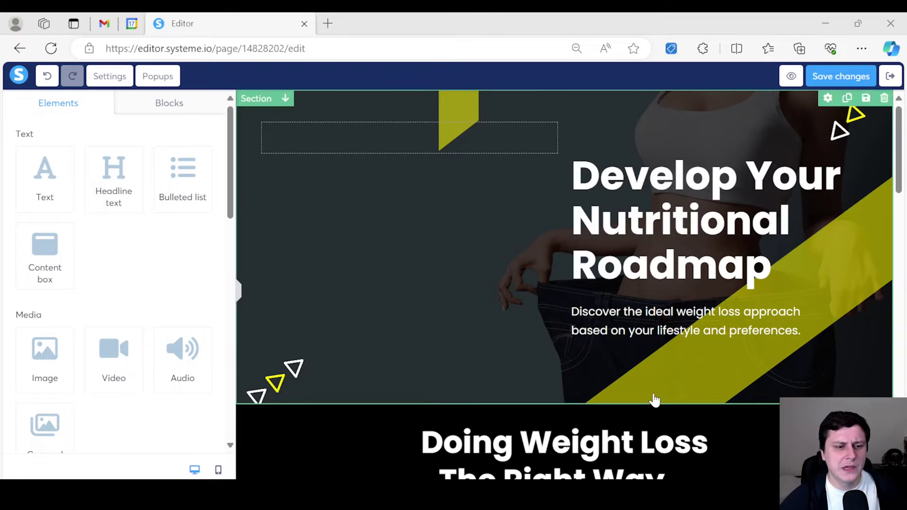
Step: Place a Survey block in the hero's empty left column and select it to show its settings
scroll(505, 307, "down", 1)
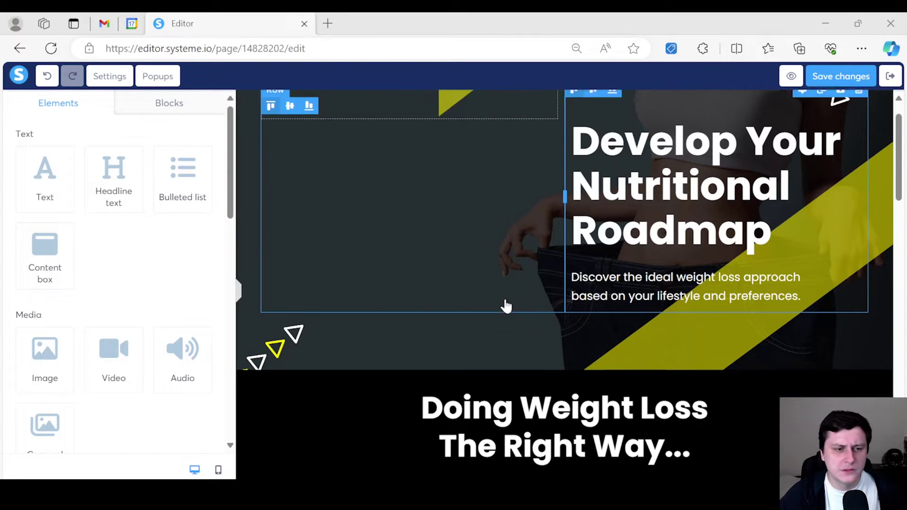
scroll(504, 306, "down", 1)
scroll(399, 277, "up", 2)
scroll(171, 278, "down", 5)
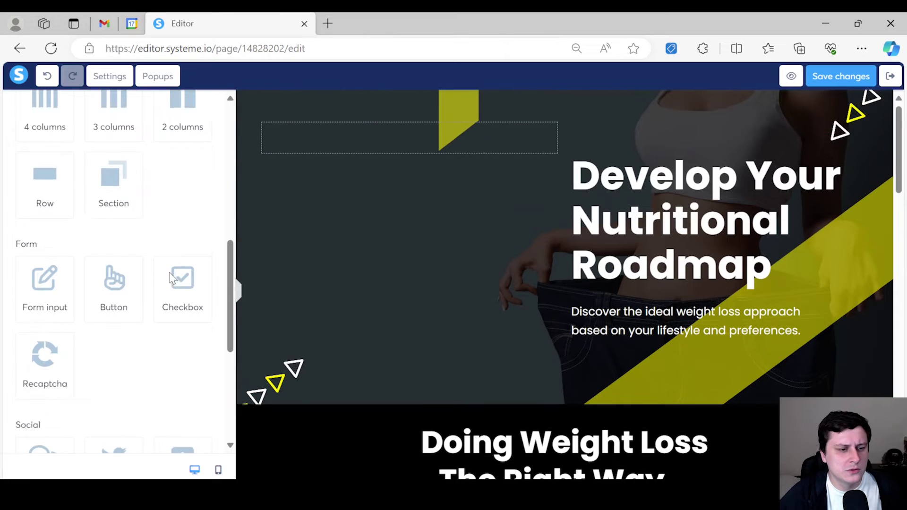
scroll(172, 279, "down", 5)
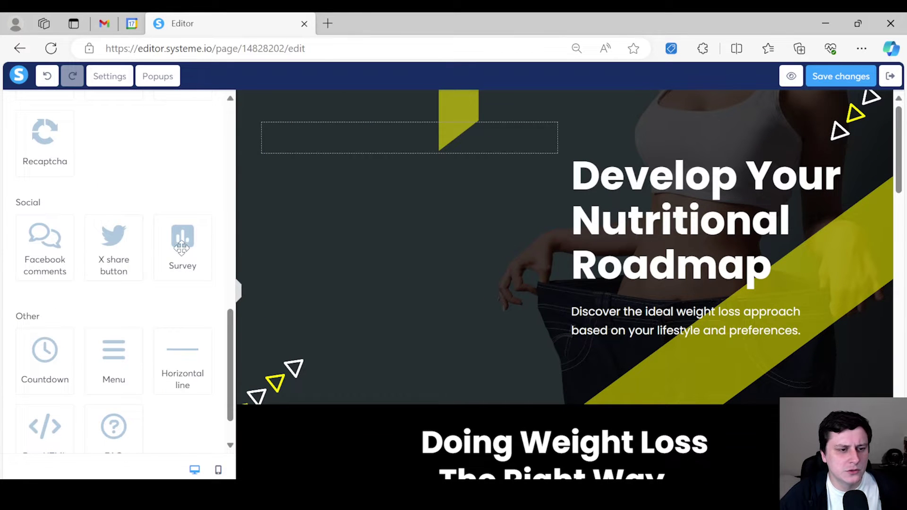
left_click_drag(181, 247, 390, 156)
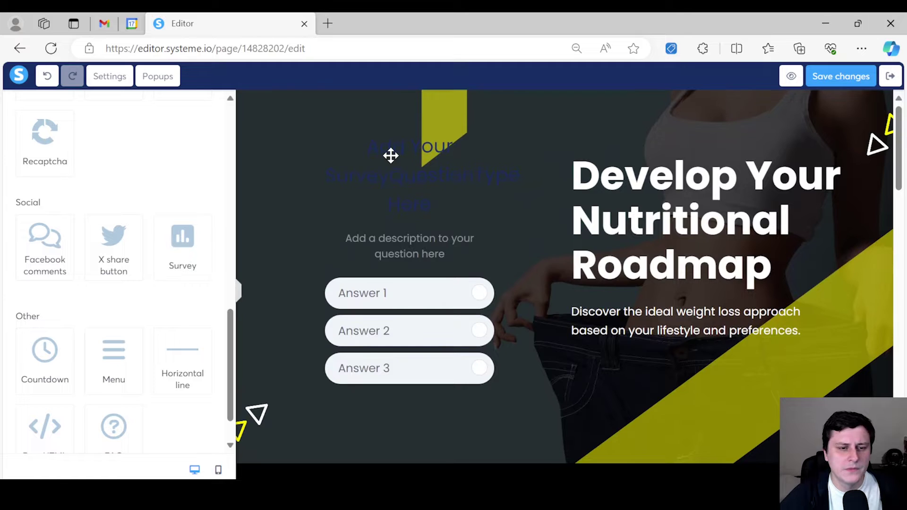
left_click(521, 266)
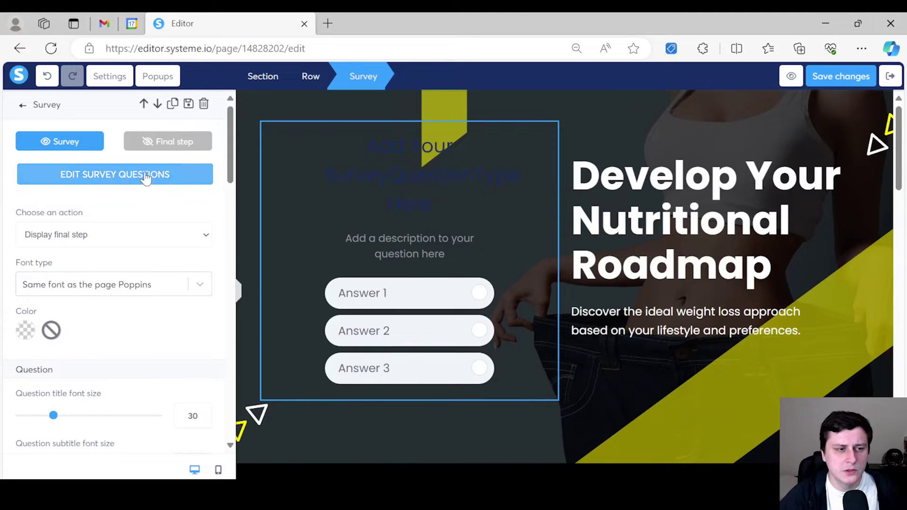
Step: Open the survey's question editor with Edit Survey Questions
left_click(173, 175)
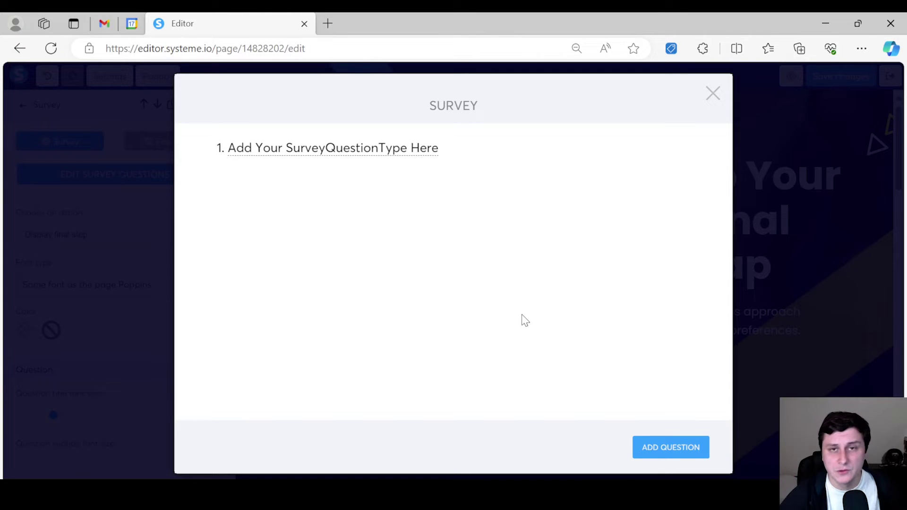
Step: Set the first question to 'What's your ultimate weight loss goal?' with an empty subtitle
left_click(380, 148)
left_click(336, 229)
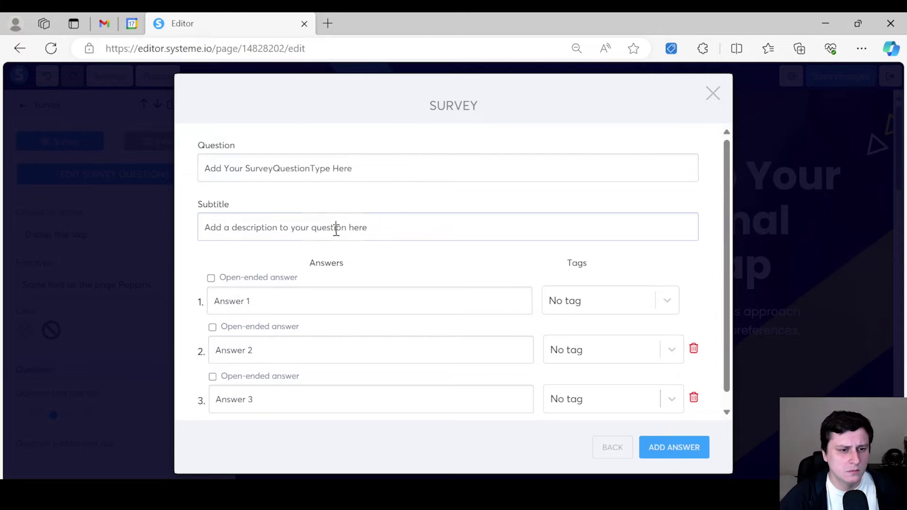
key("ctrl+a")
key("BackSpace")
left_click(326, 168)
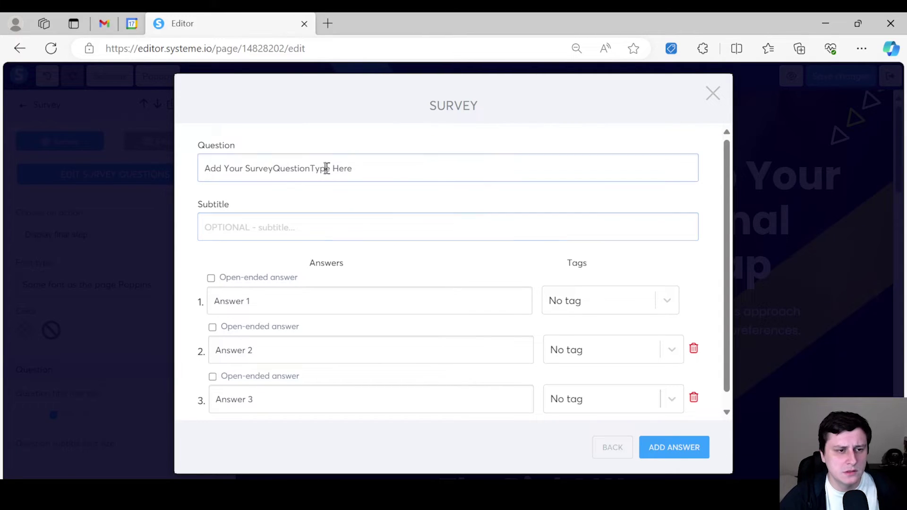
key("ctrl+a")
type("What's yo")
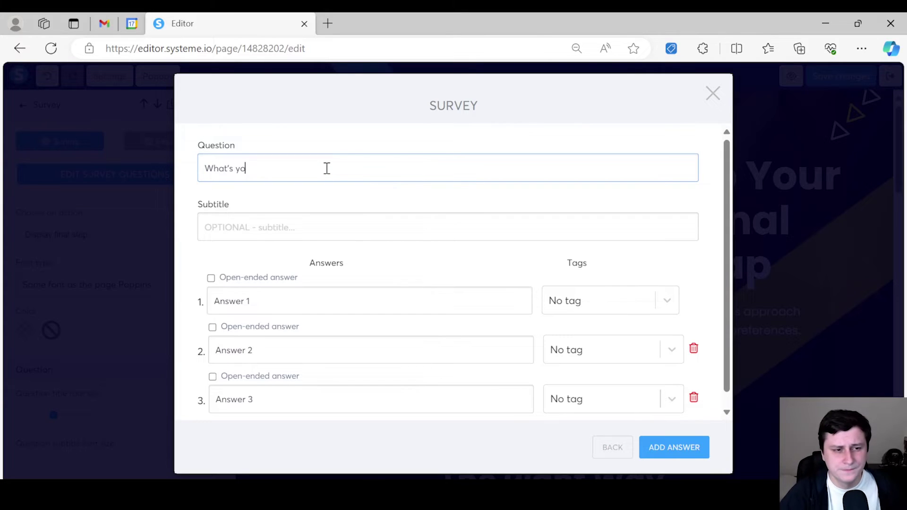
type("ur ult")
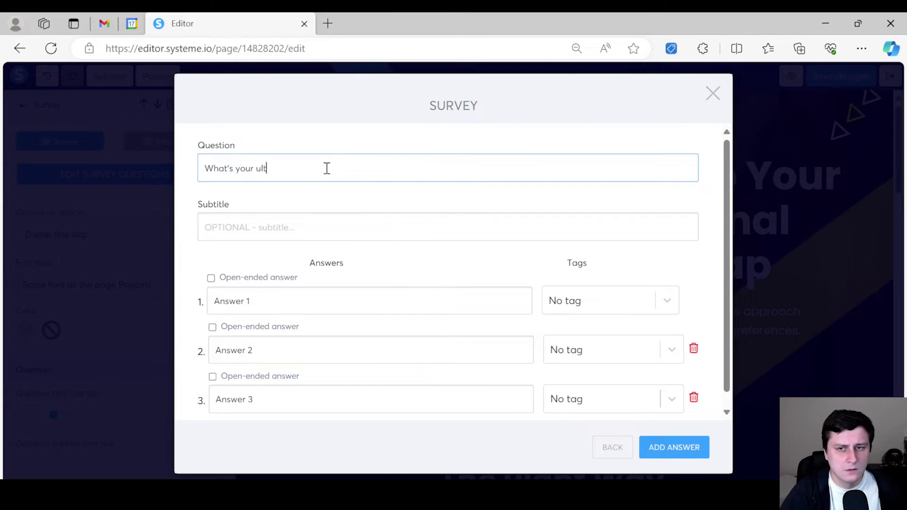
type("imate ")
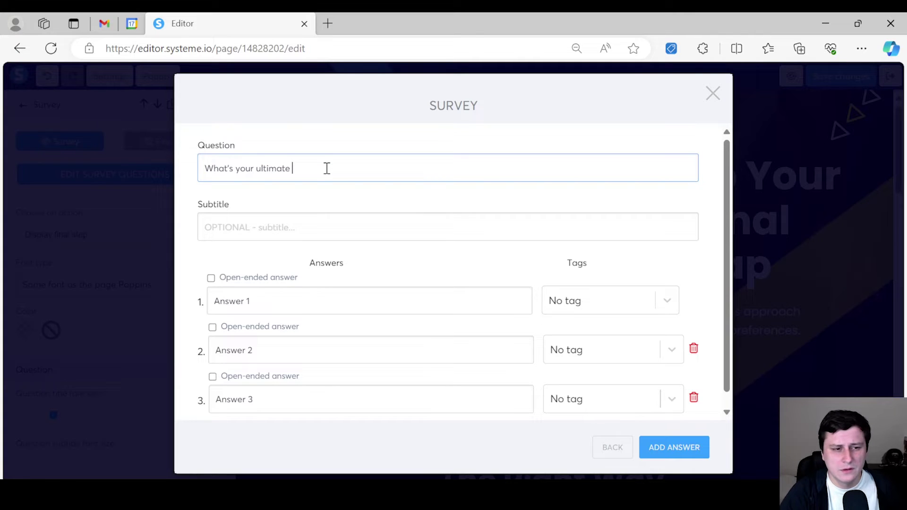
type("weight")
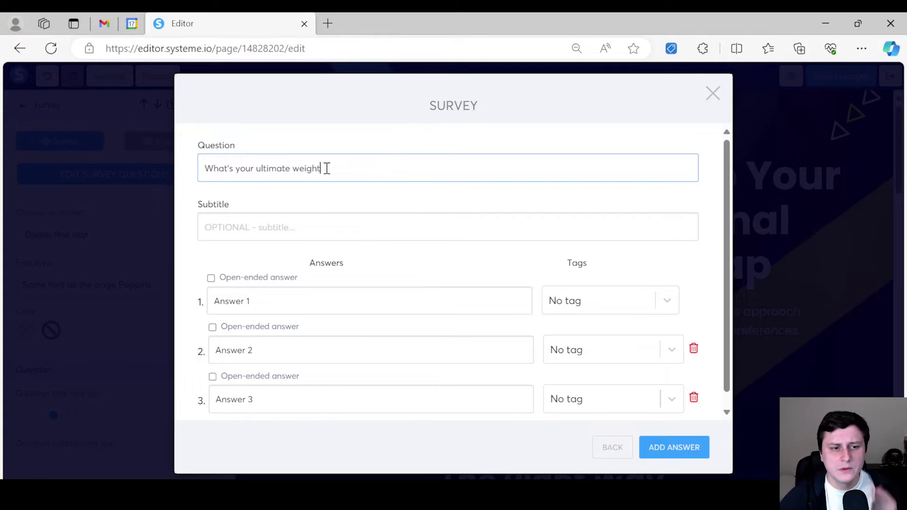
type(" loss goal?")
Step: Replace the three placeholder answers with the pasted weight-loss goal statements
key("alt+Tab")
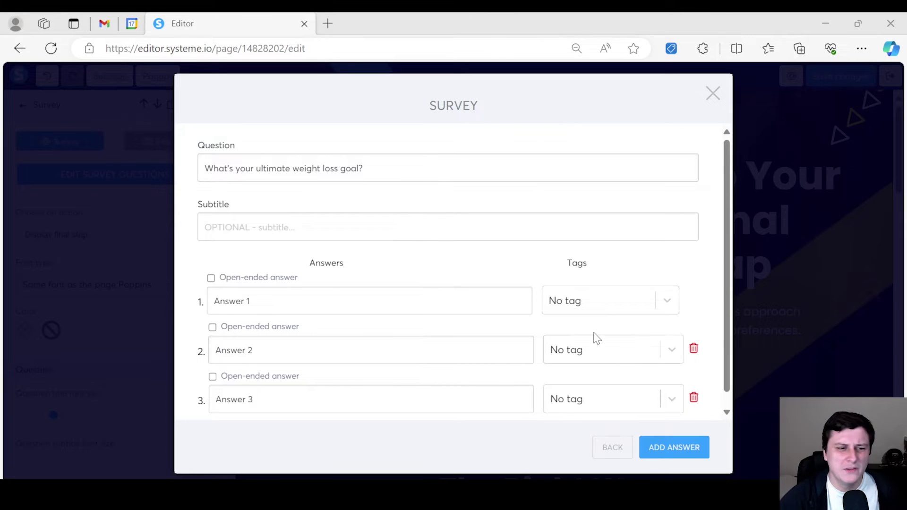
triple_click(296, 298)
type("Achieving a specific target weight is crucial for me.")
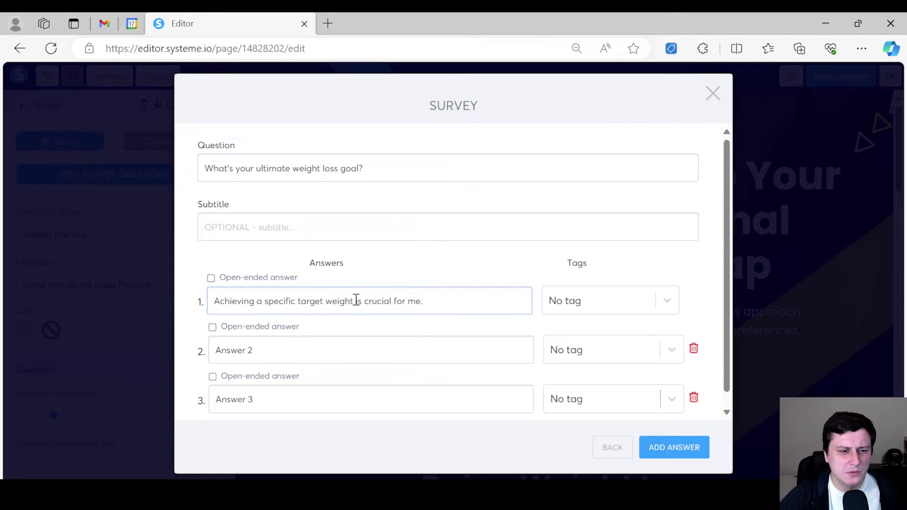
left_click_drag(297, 301, 447, 301)
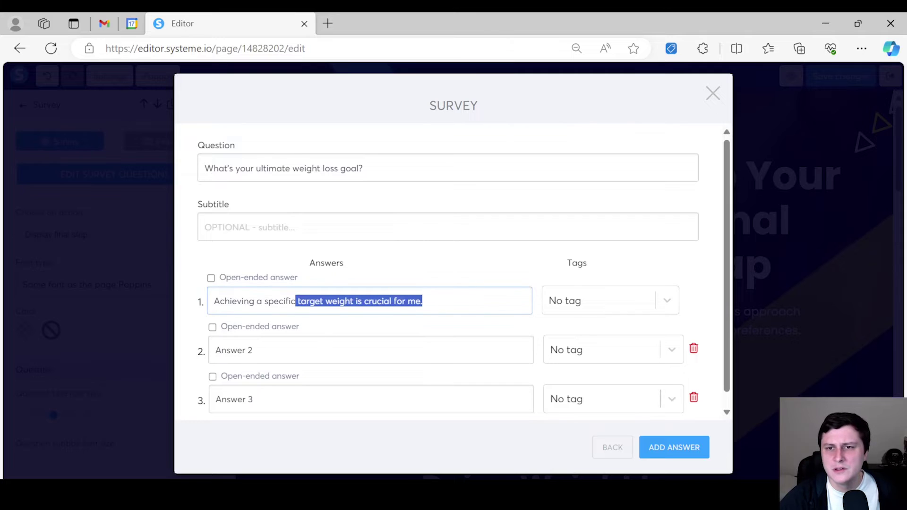
key("alt+Tab")
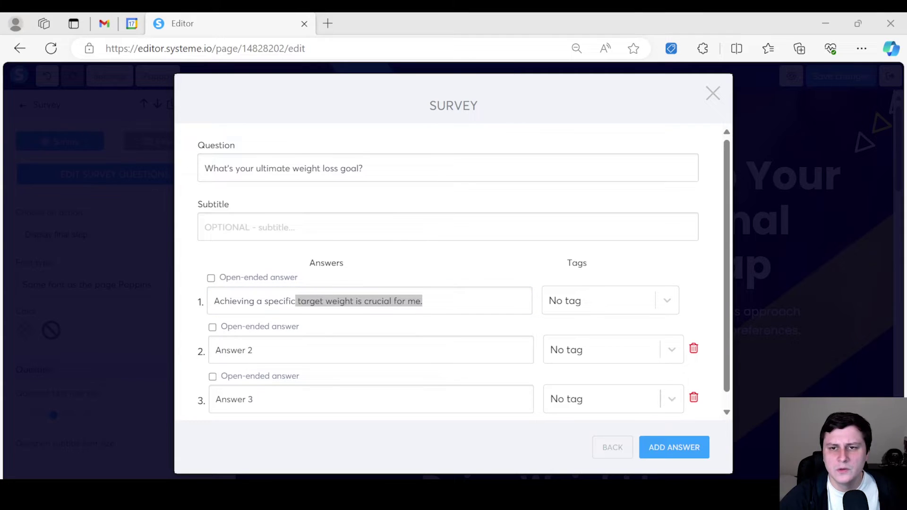
triple_click(255, 349)
type("I want to feel healthier and more energetic, even if I don't reach a specific weight")
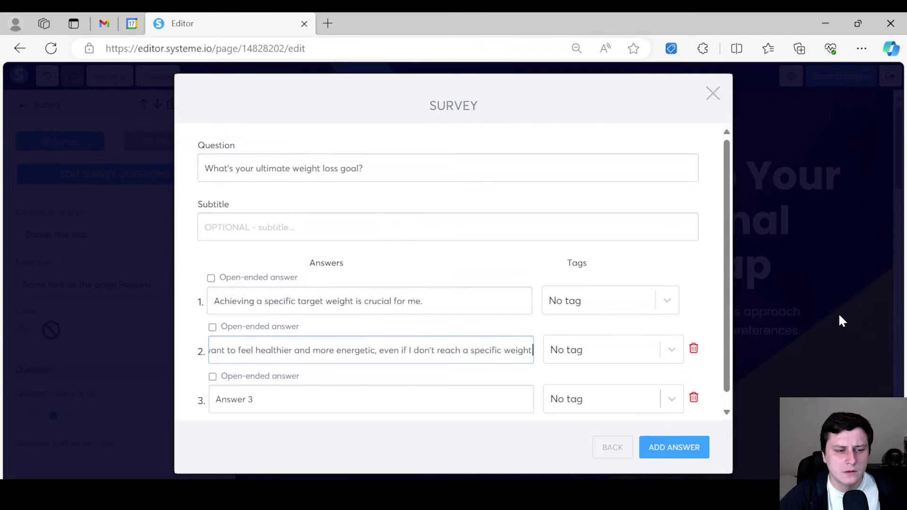
key("alt+Tab")
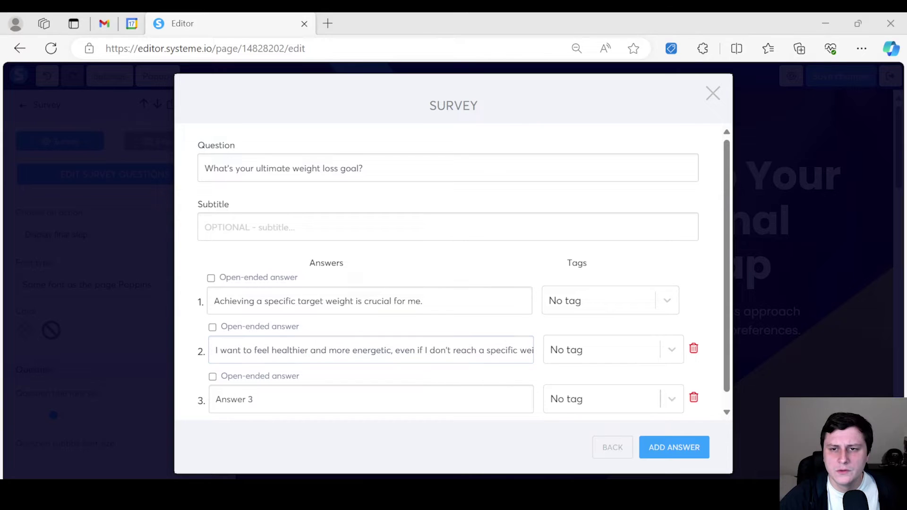
triple_click(312, 401)
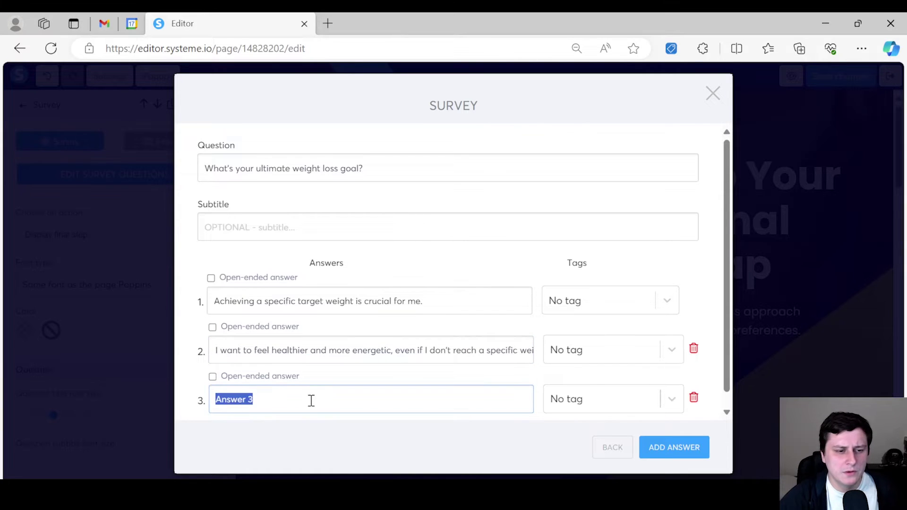
key("ctrl+v")
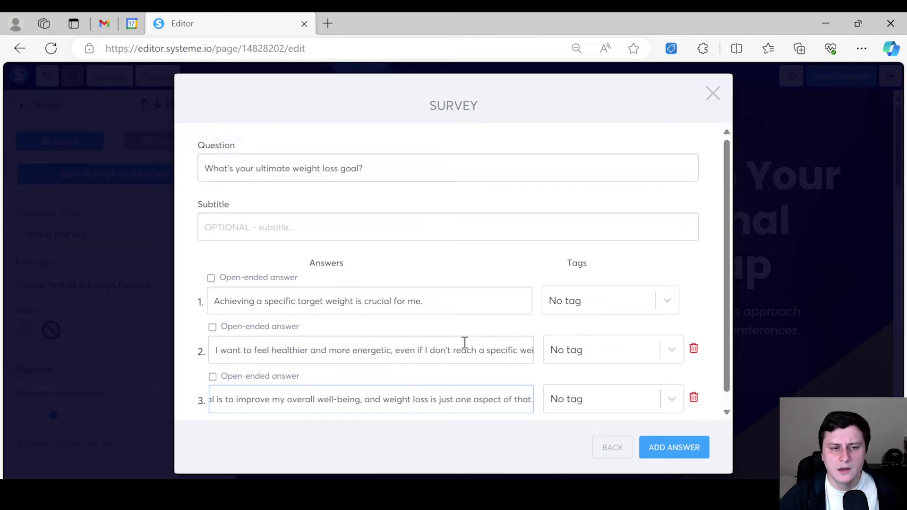
left_click(609, 301)
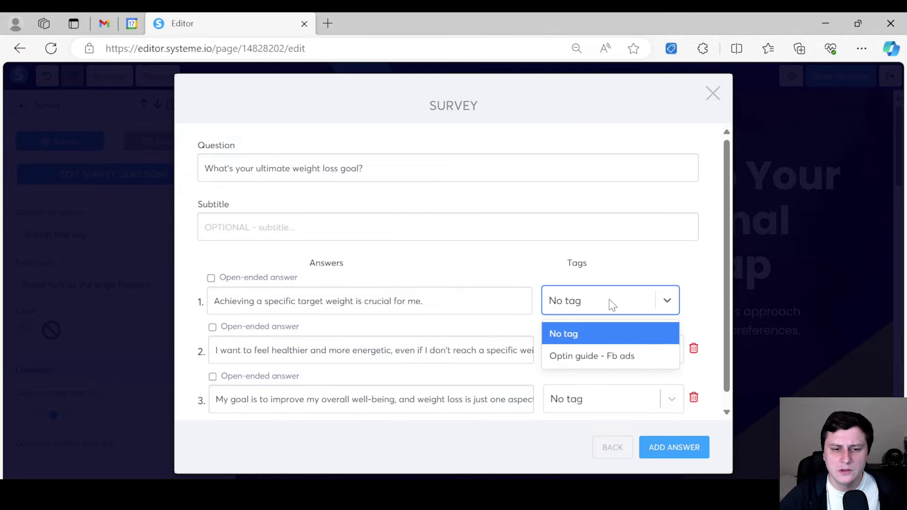
left_click(609, 299)
left_click(608, 299)
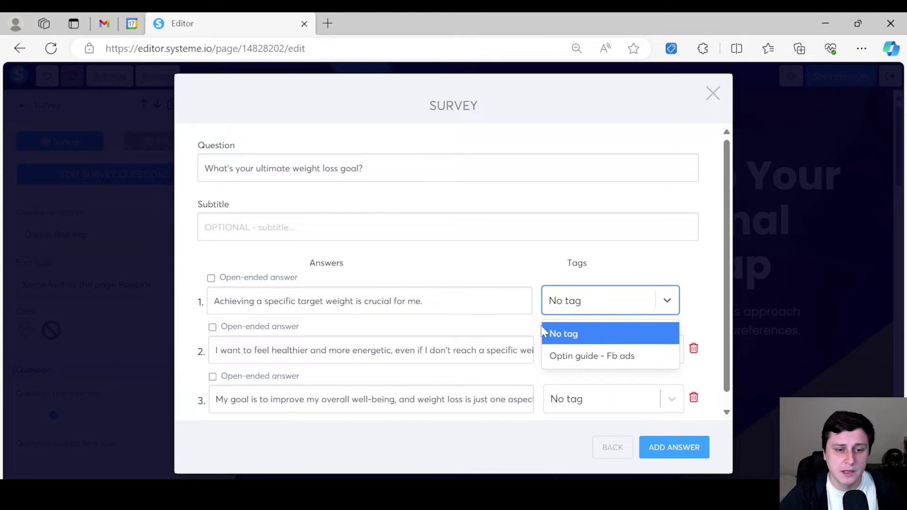
left_click(478, 418)
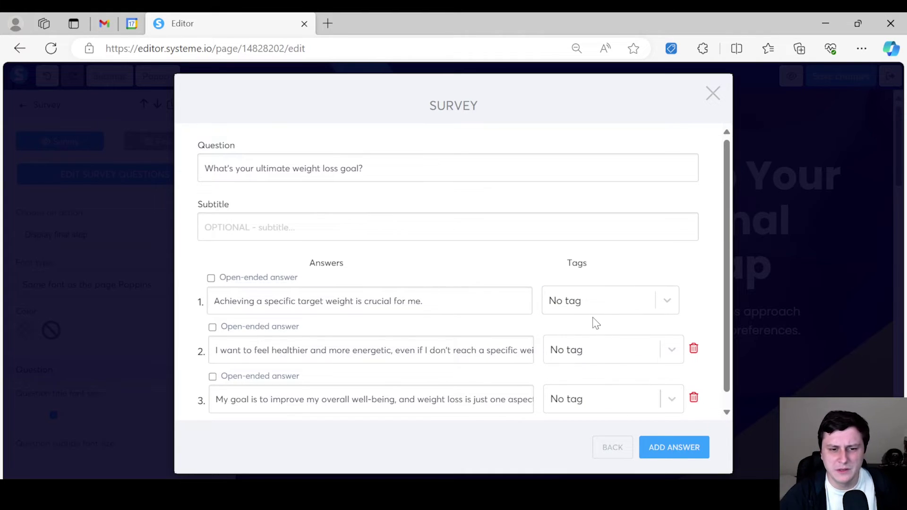
left_click(595, 300)
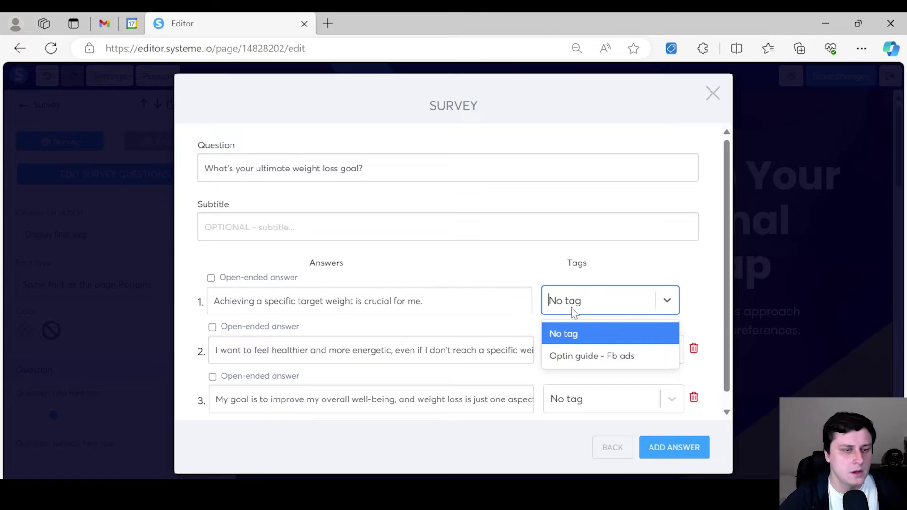
left_click(480, 433)
scroll(517, 266, "down", 1)
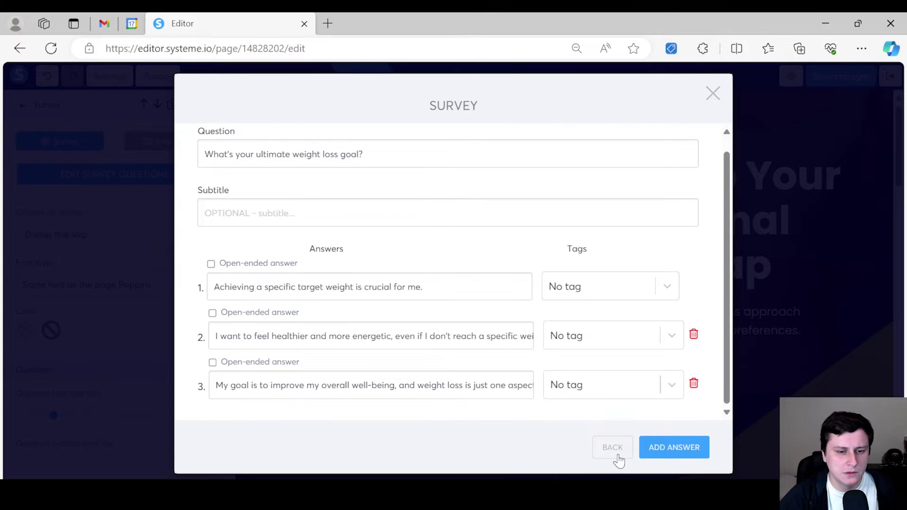
left_click(618, 452)
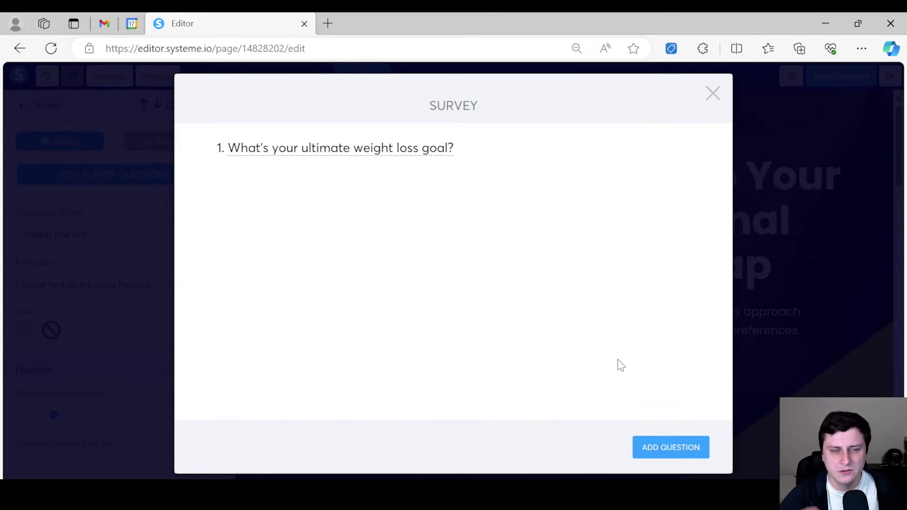
Step: Add a second question reading 'What's your preferred exercise style?'
left_click(683, 460)
left_click(286, 171)
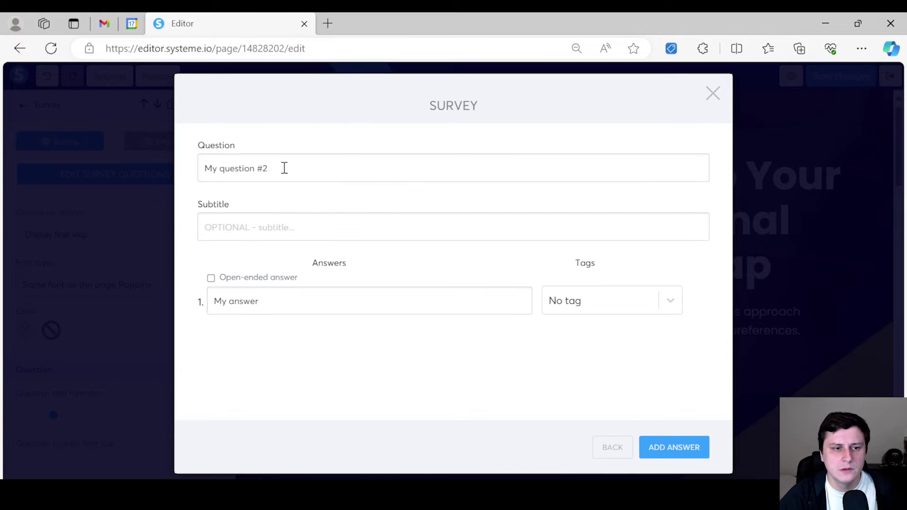
triple_click(344, 178)
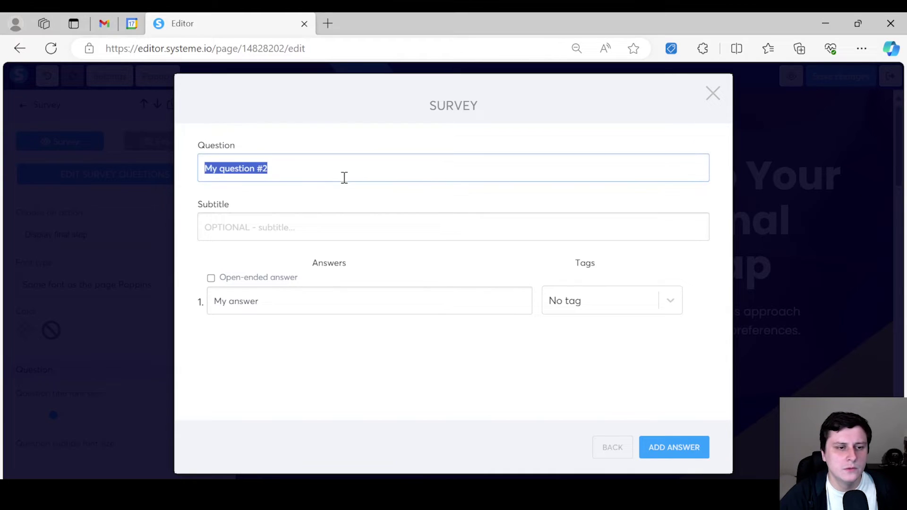
type("What’s your preferred exercise style?")
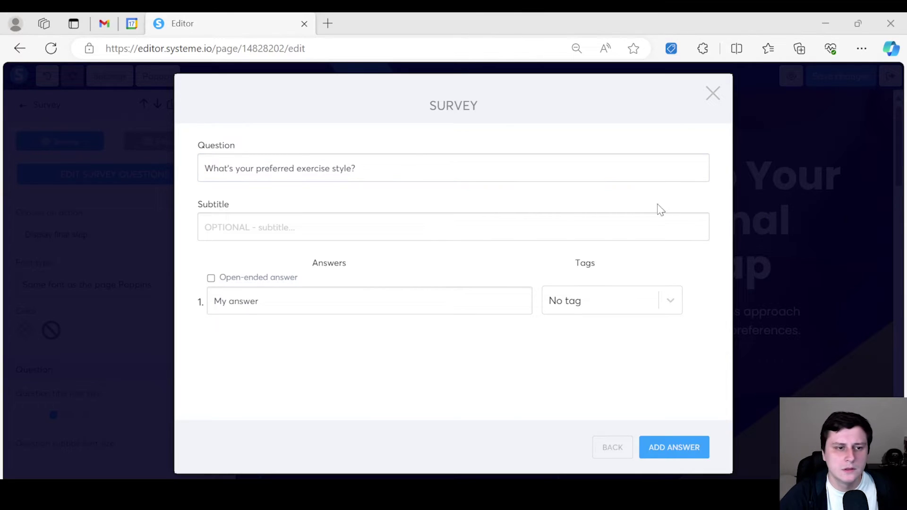
Step: Give it three answers: high-intensity workouts, moderate cardio and strength, gentle yoga or walking
left_click(359, 306)
key("ctrl+a")
type("High-intensity workouts that challenge me and help burn calories.")
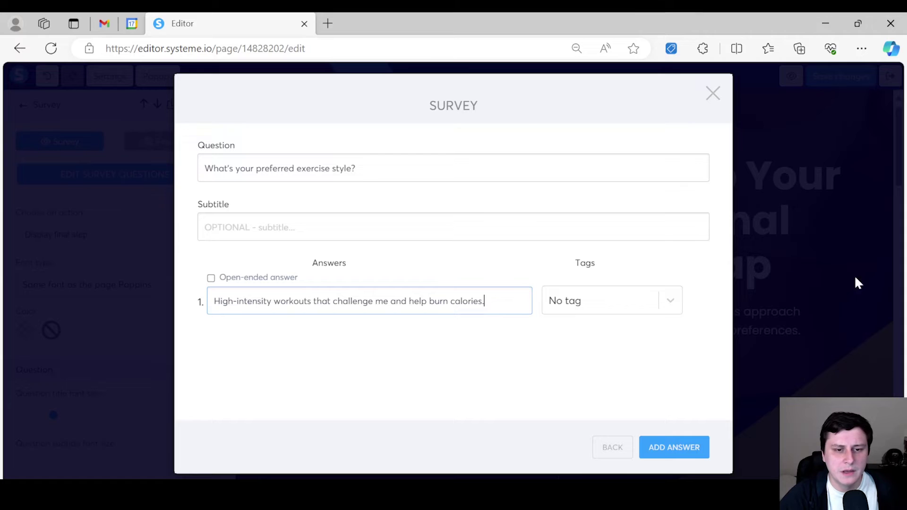
left_click(671, 447)
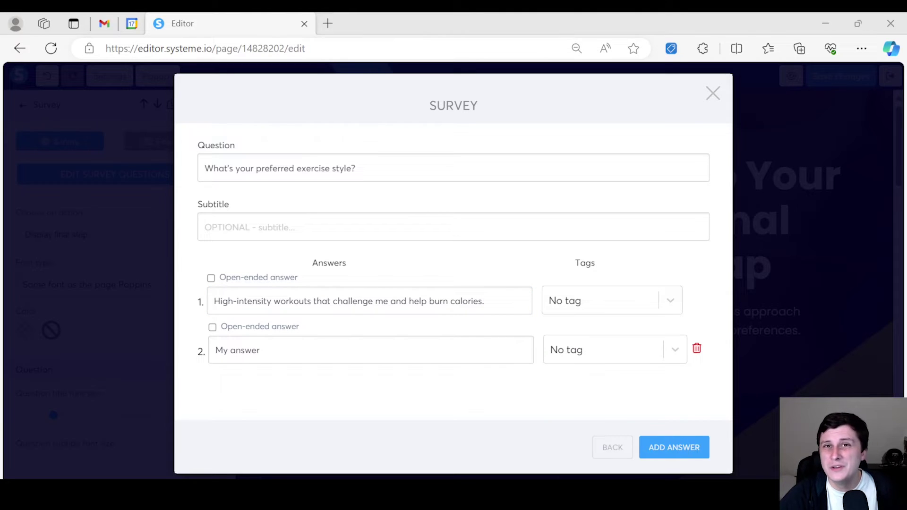
triple_click(435, 344)
type("A mix of moderate cardio and strength training for overall fitness.")
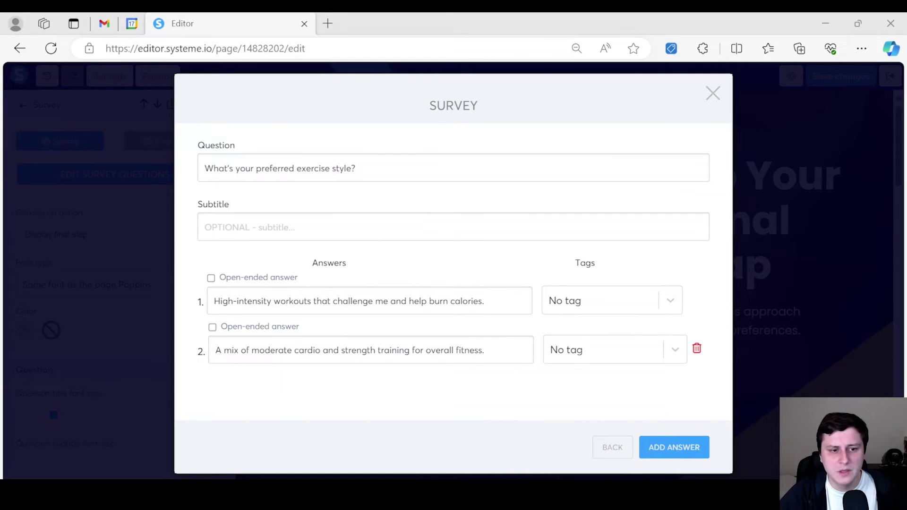
left_click(698, 442)
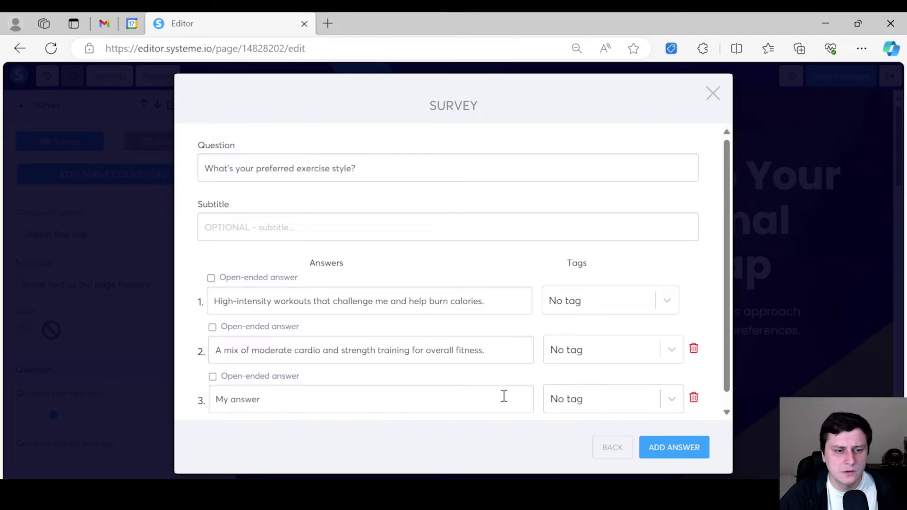
triple_click(361, 403)
key("ctrl+v")
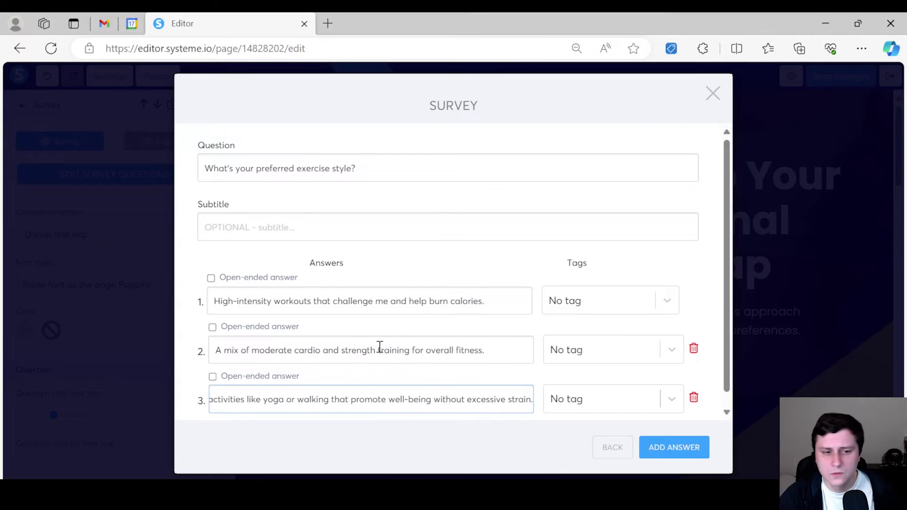
scroll(546, 397, "down", 1)
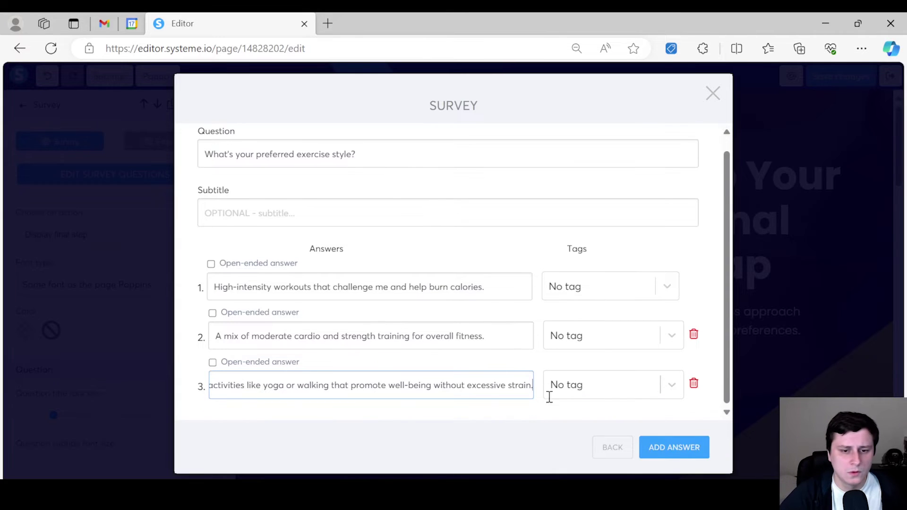
Step: Add a placeholder third question and open it for editing
left_click(607, 454)
left_click(669, 448)
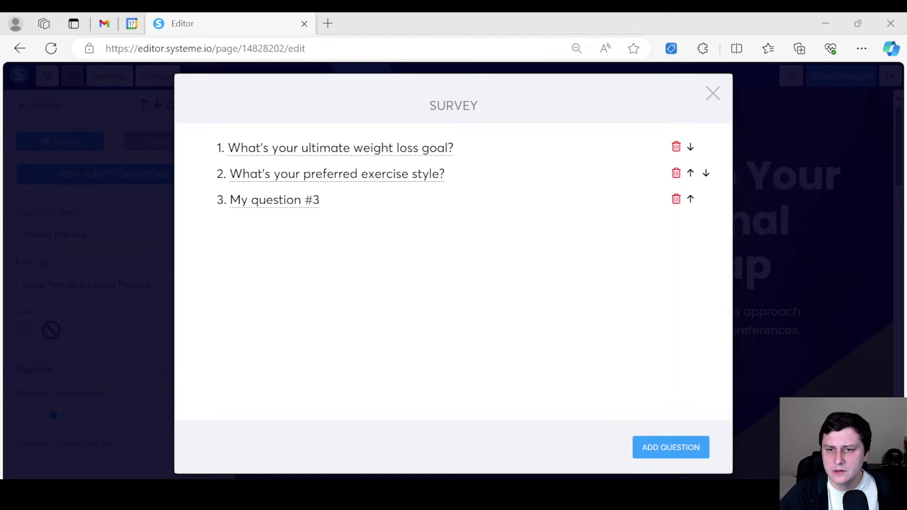
left_click(260, 201)
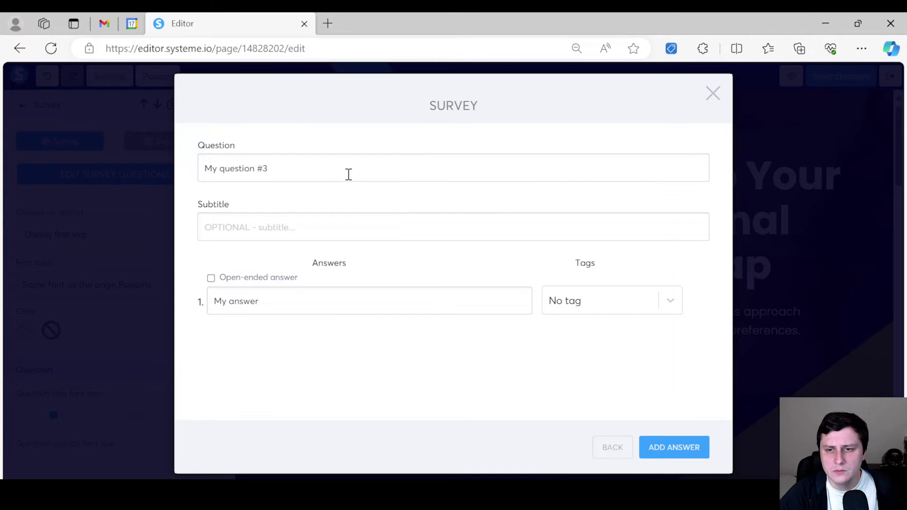
Step: Set question 3 to 'Do you have a specific diet you're currently following?' with first answer 'No'
triple_click(257, 172)
type("Do you have a specific diet you're currently following?")
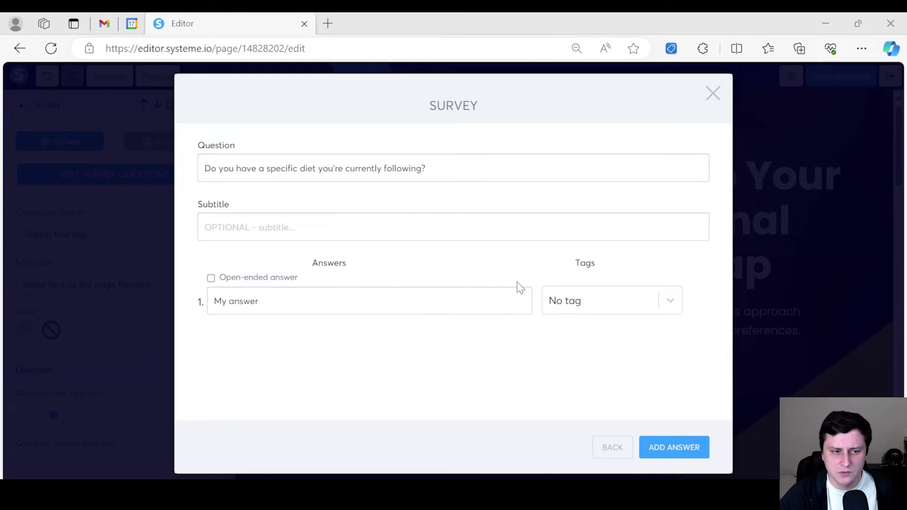
left_click(407, 299)
double_click(407, 300)
type("No")
key("ctrl+a")
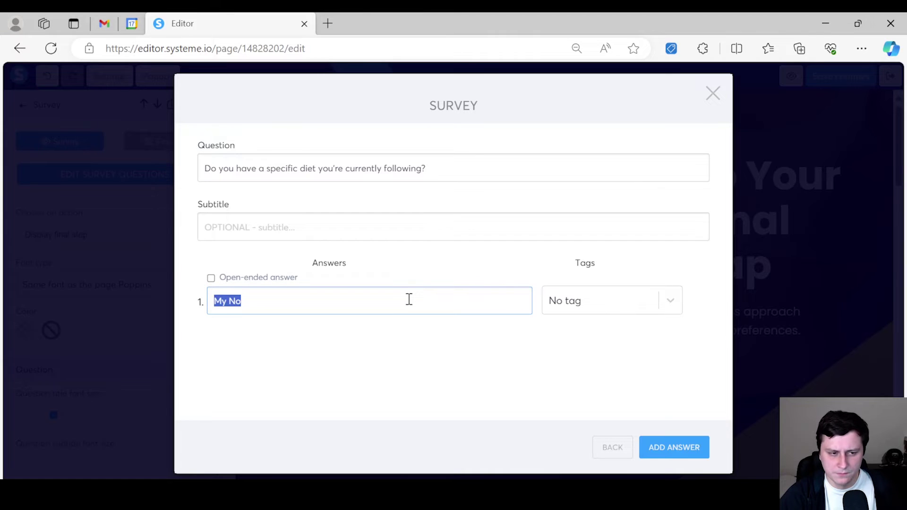
type("No")
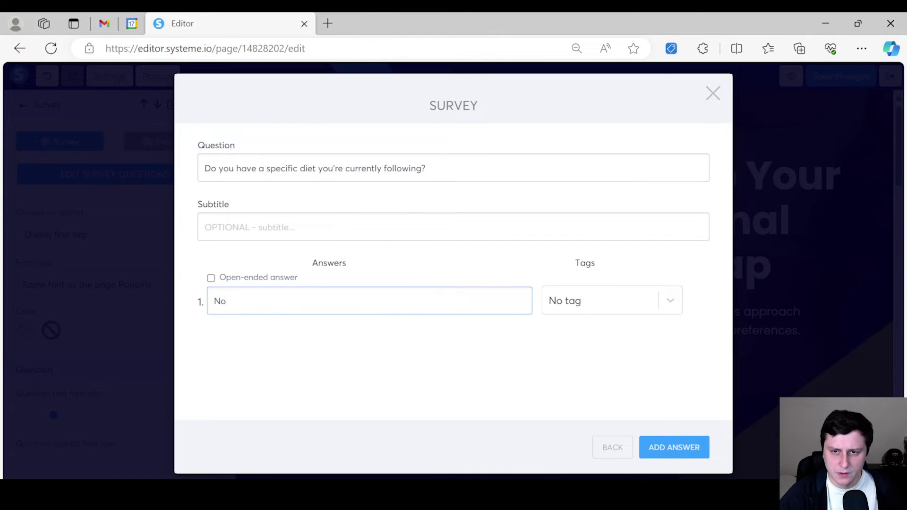
Step: Add the answers Vegan, Vegetarian and Keto to the diet question
left_click(669, 455)
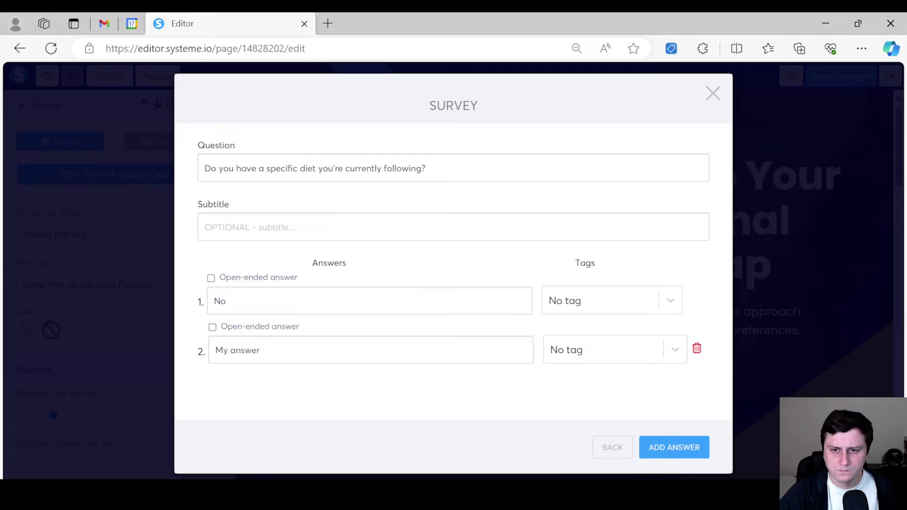
left_click(351, 358)
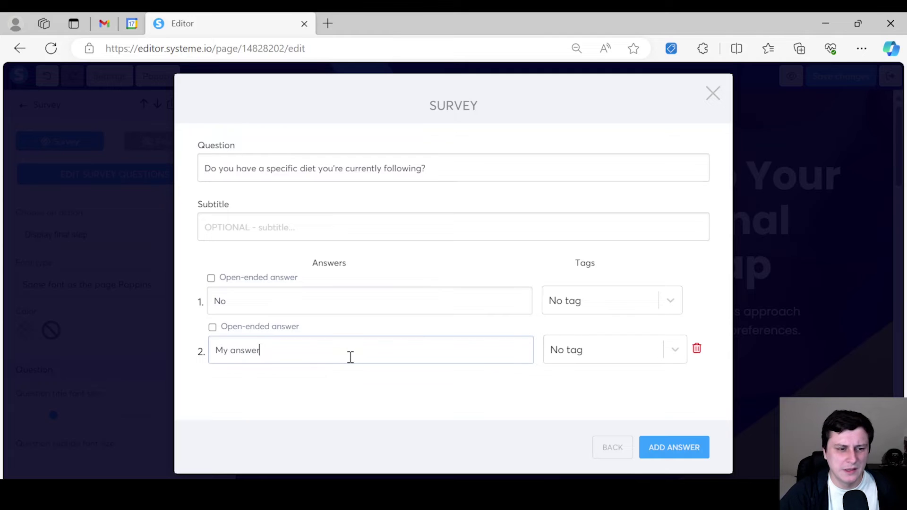
key("ctrl+a")
type("Vegan")
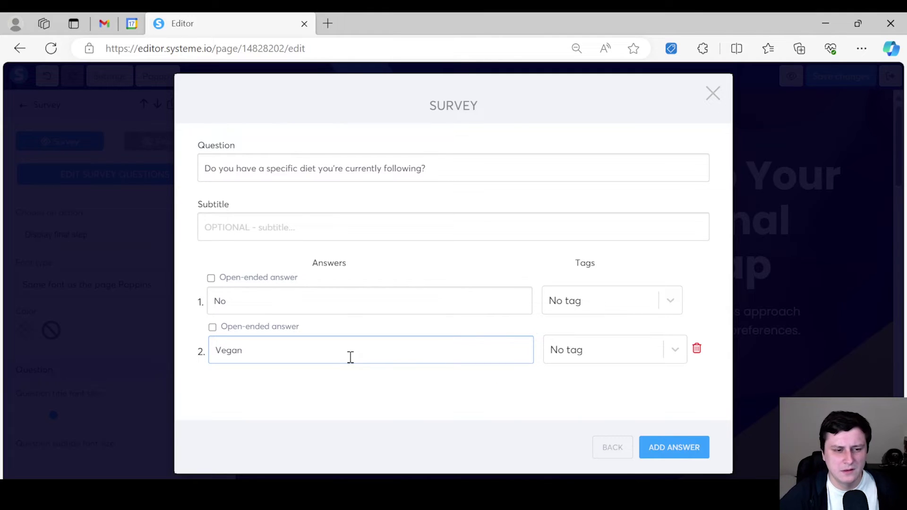
left_click(705, 453)
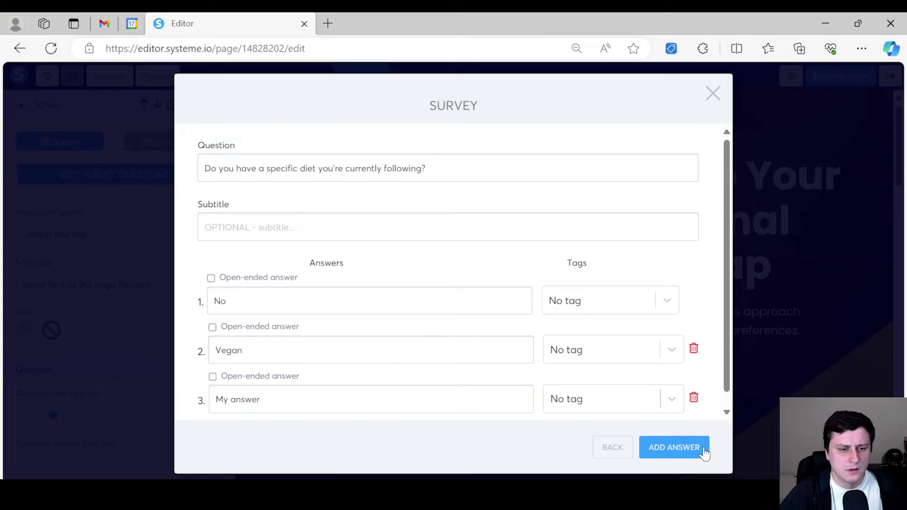
double_click(386, 393)
key("ctrl+a")
type("Veg")
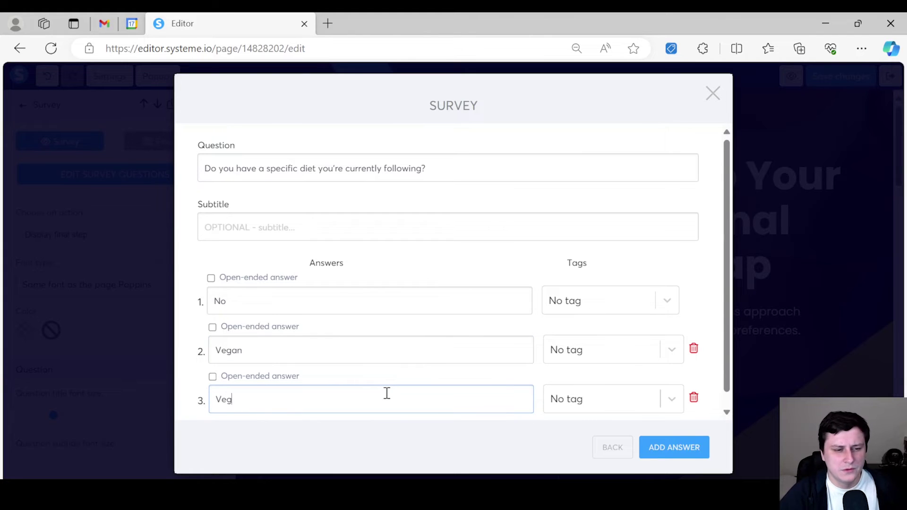
type("etarian")
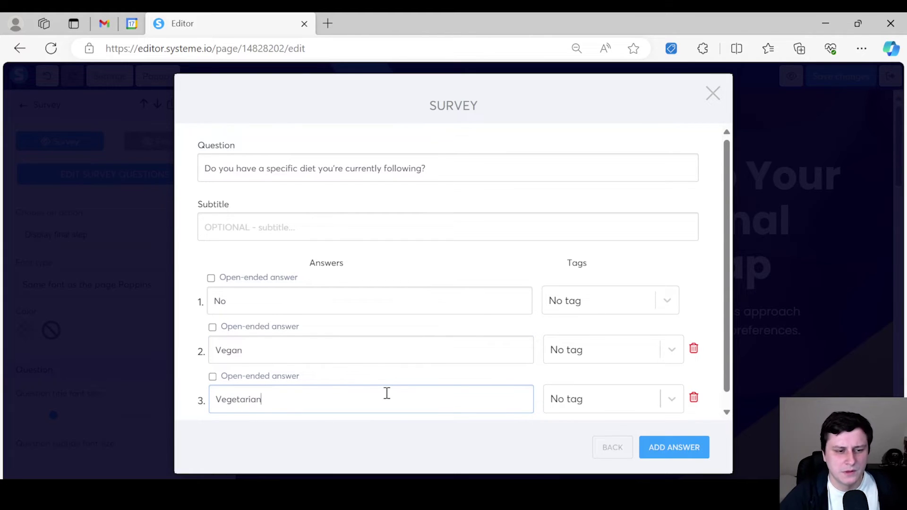
scroll(401, 396, "down", 1)
left_click(667, 452)
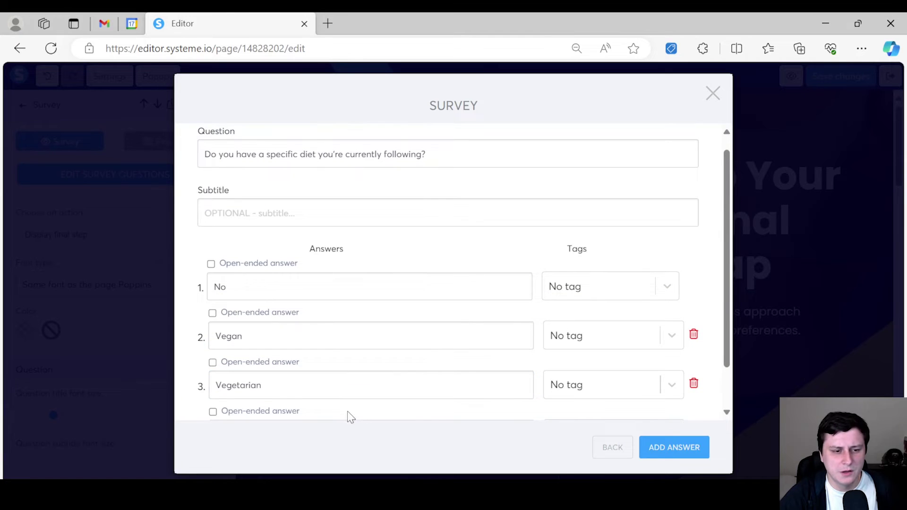
scroll(350, 417, "down", 1)
triple_click(310, 382)
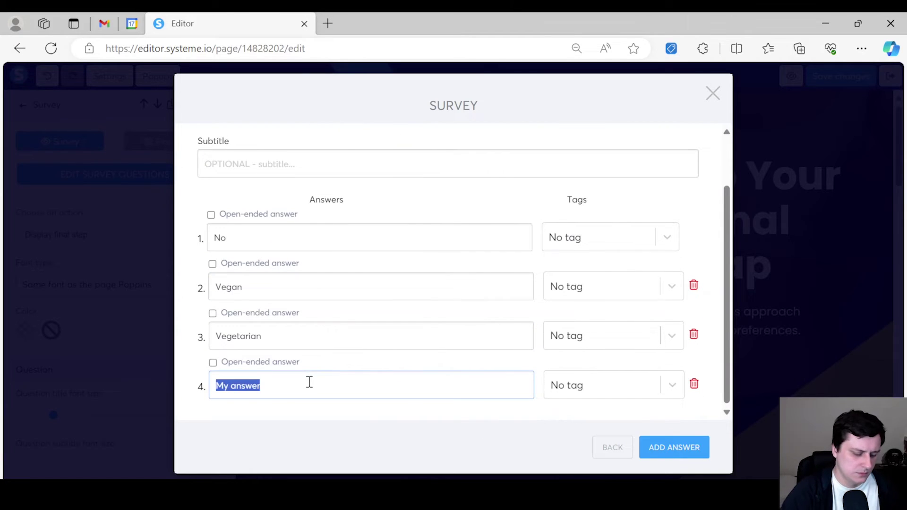
type("Keto")
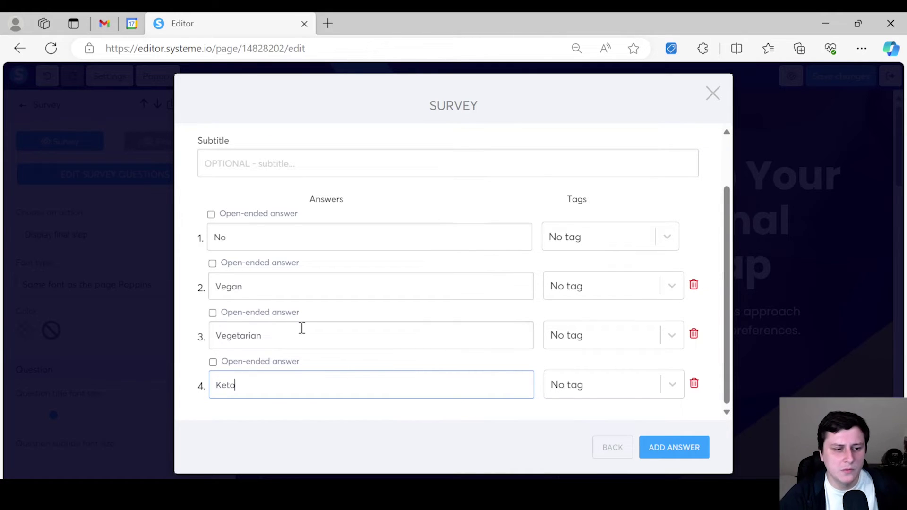
left_click(674, 448)
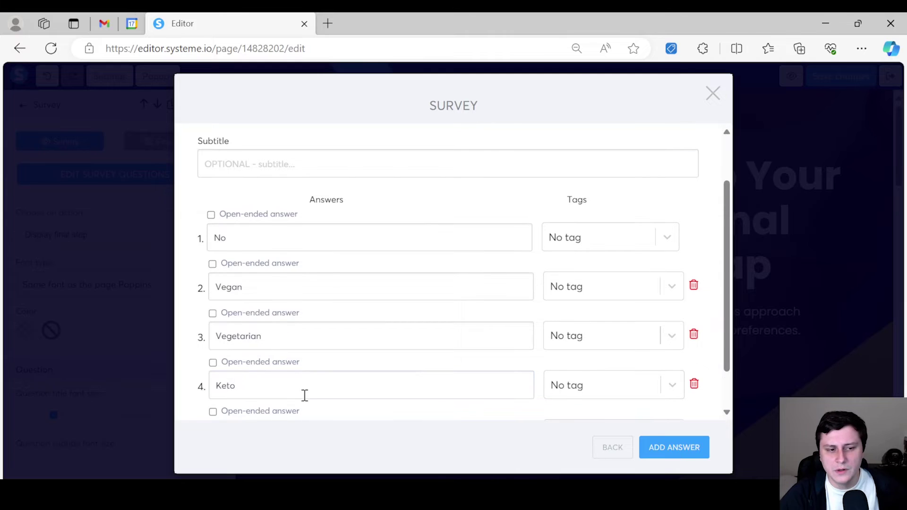
Step: Make answer 5 open-ended with the text 'Other: Type in your answer here'
scroll(304, 394, "down", 1)
left_click(213, 363)
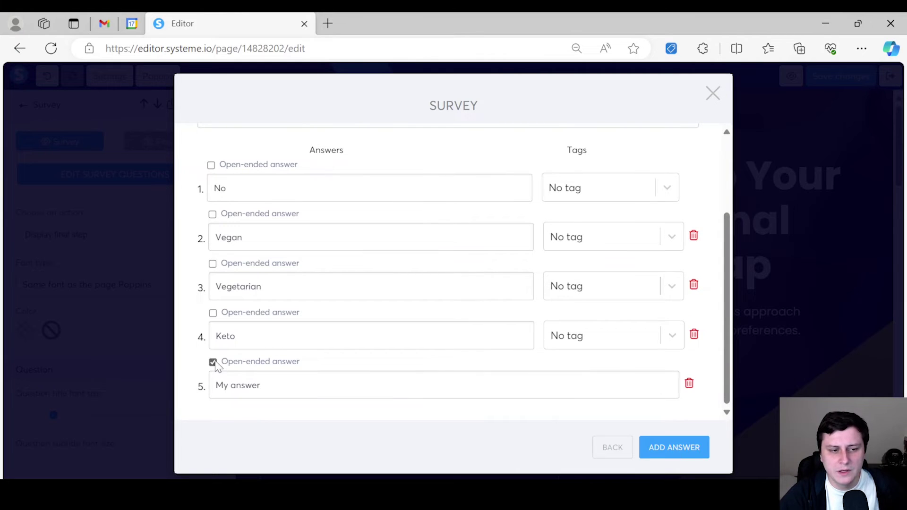
triple_click(319, 378)
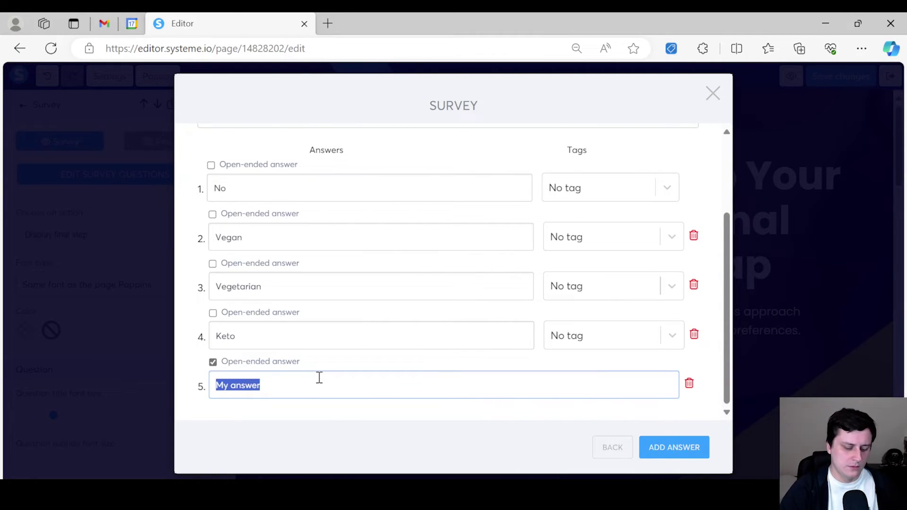
key("BackSpace")
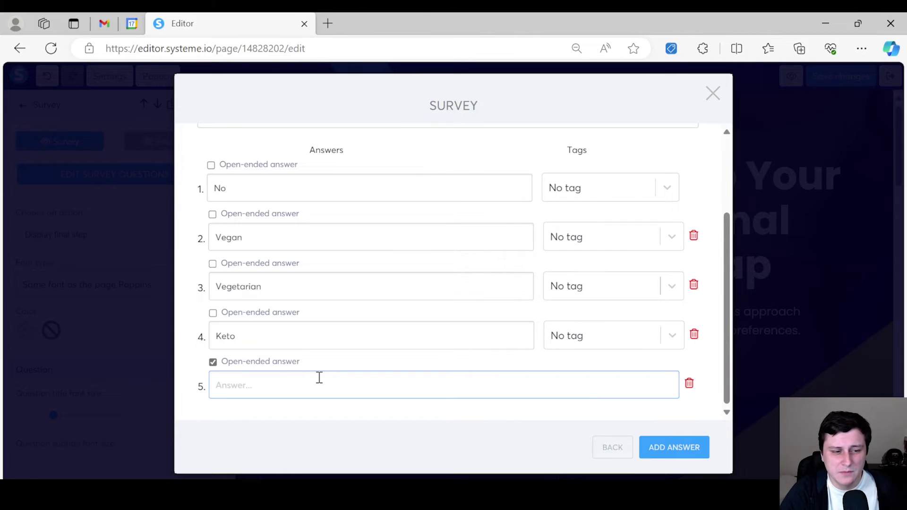
type("Other:")
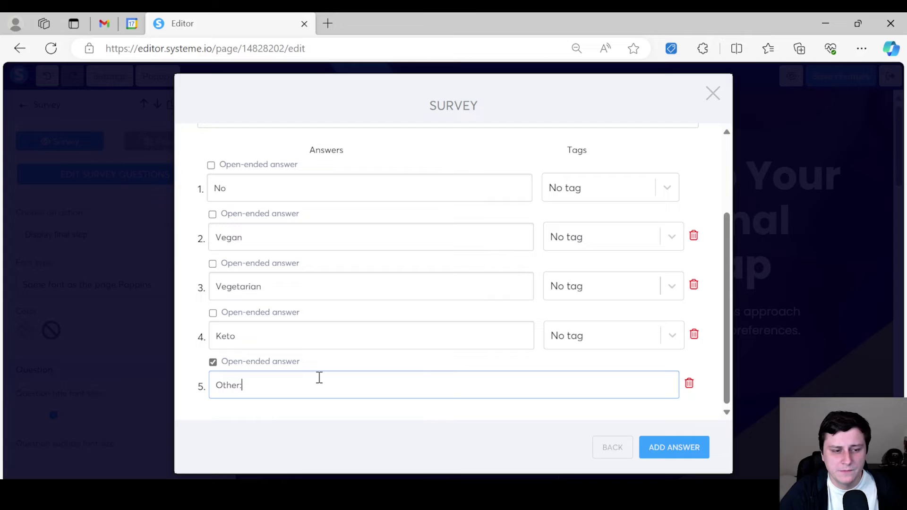
type(" Type ")
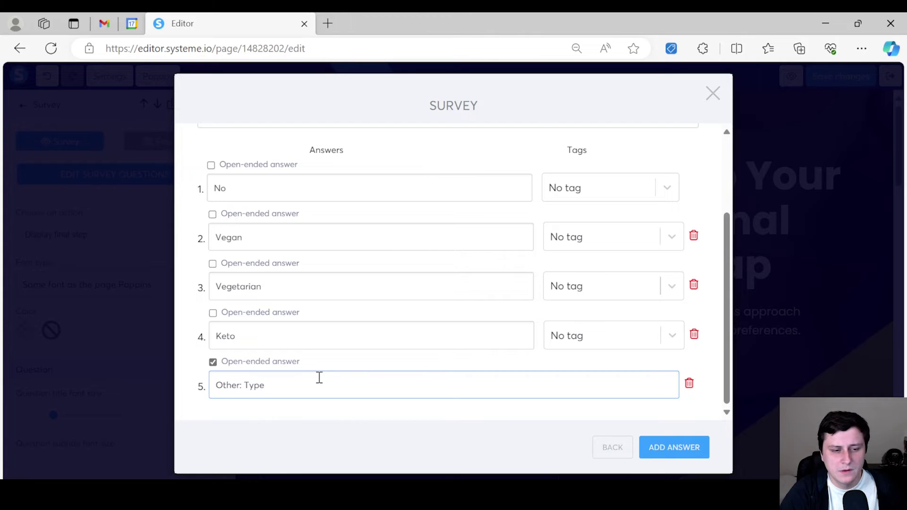
type("in your answ")
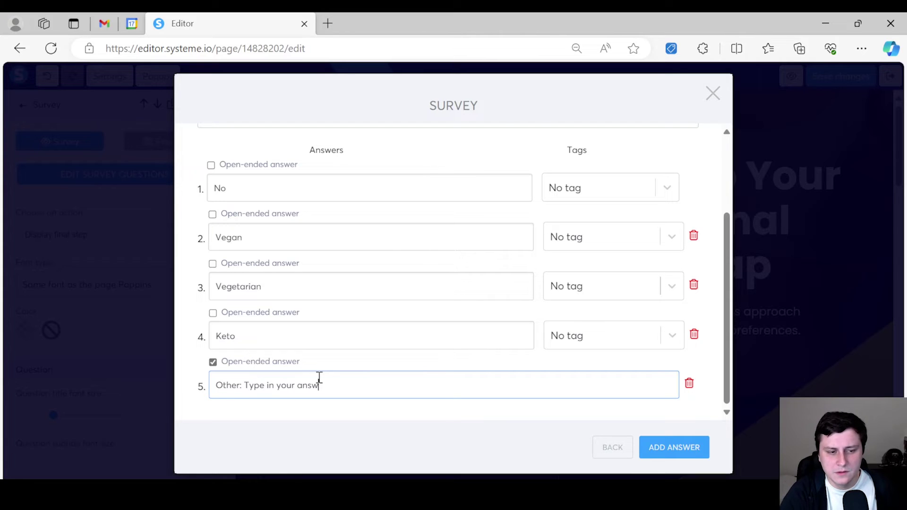
type("er here")
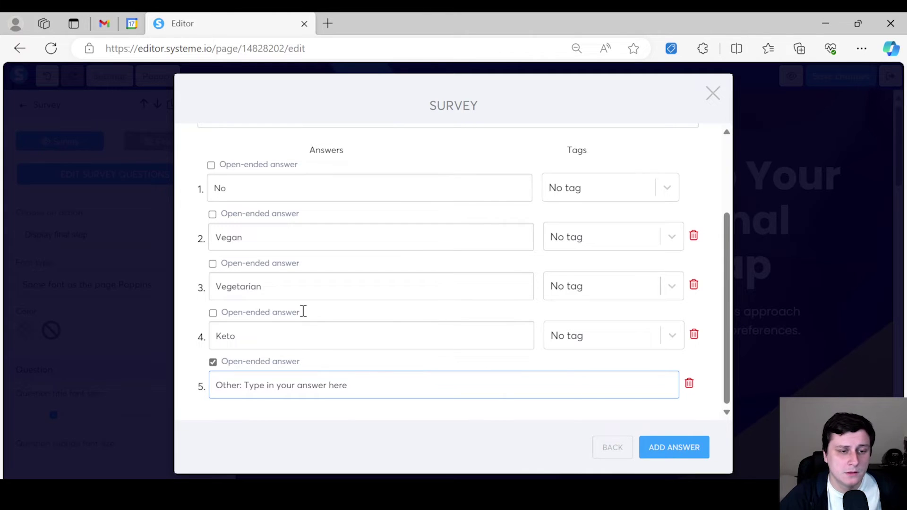
Step: Change answer 1 to 'No diet' and return to the question list
scroll(266, 242, "up", 1)
scroll(266, 242, "down", 1)
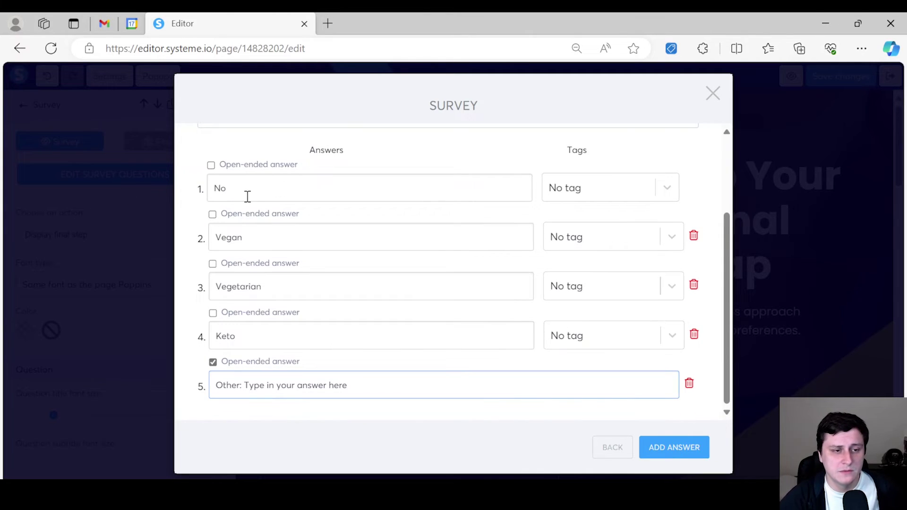
left_click(248, 192)
type("diet")
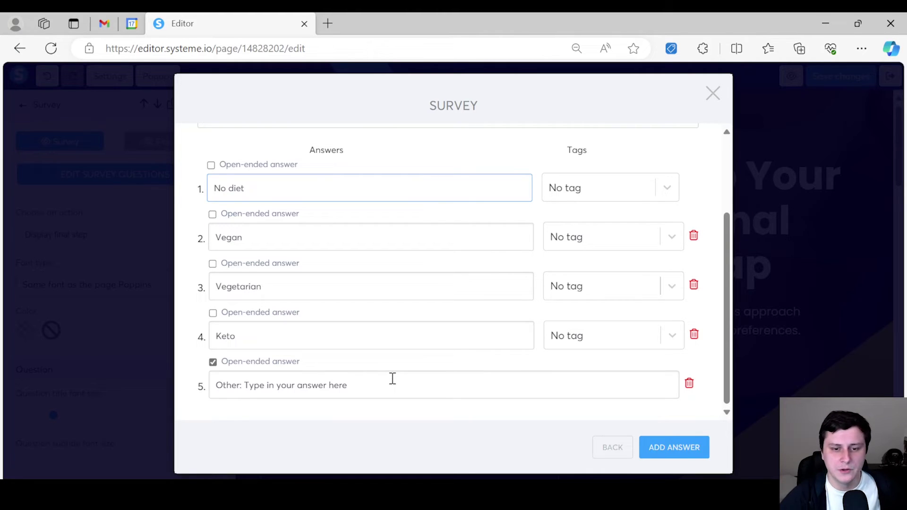
left_click(608, 448)
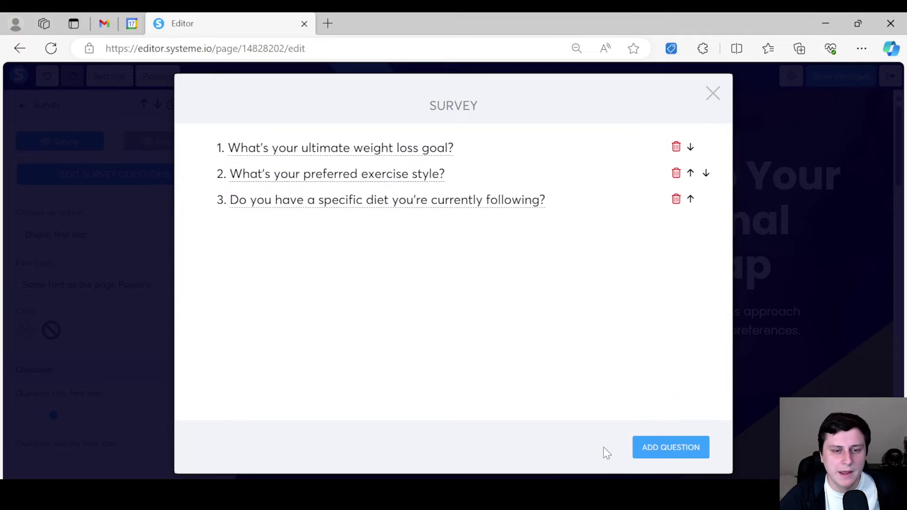
Step: Close the survey question editor and reselect the survey block
left_click(712, 93)
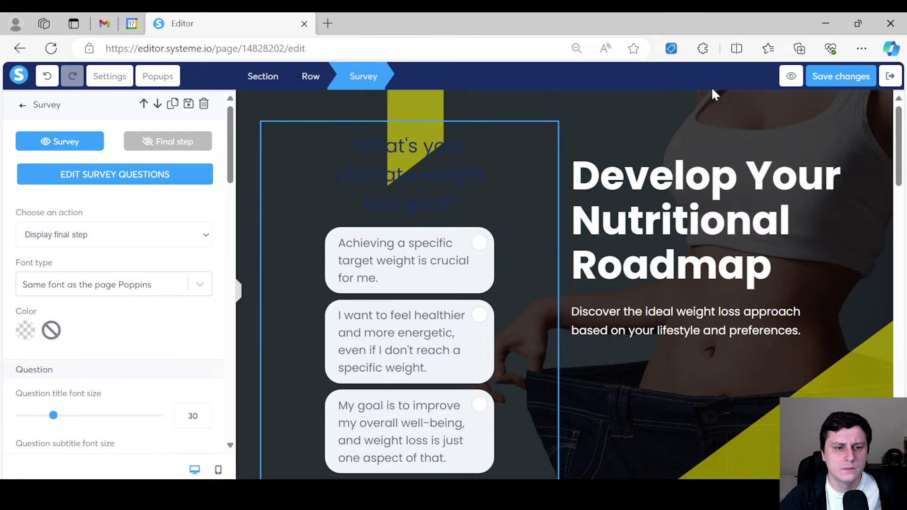
left_click(446, 186)
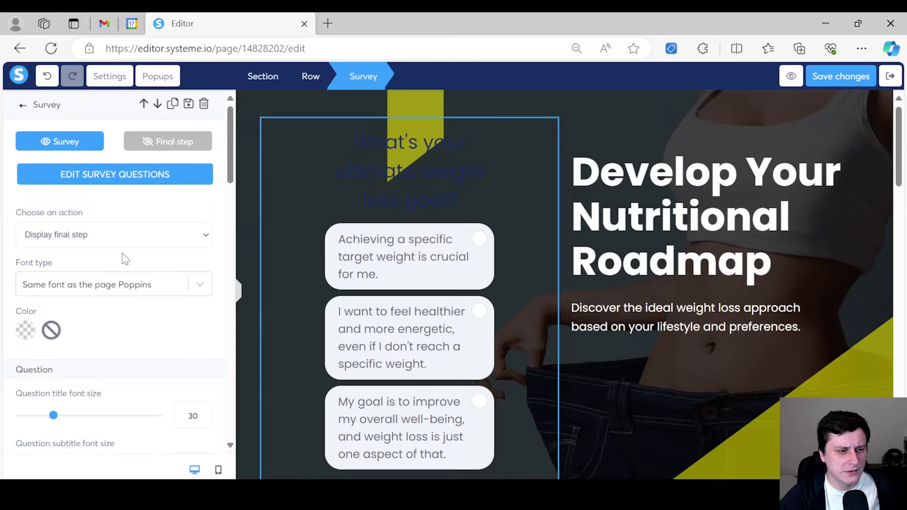
scroll(121, 257, "down", 8)
scroll(121, 257, "up", 3)
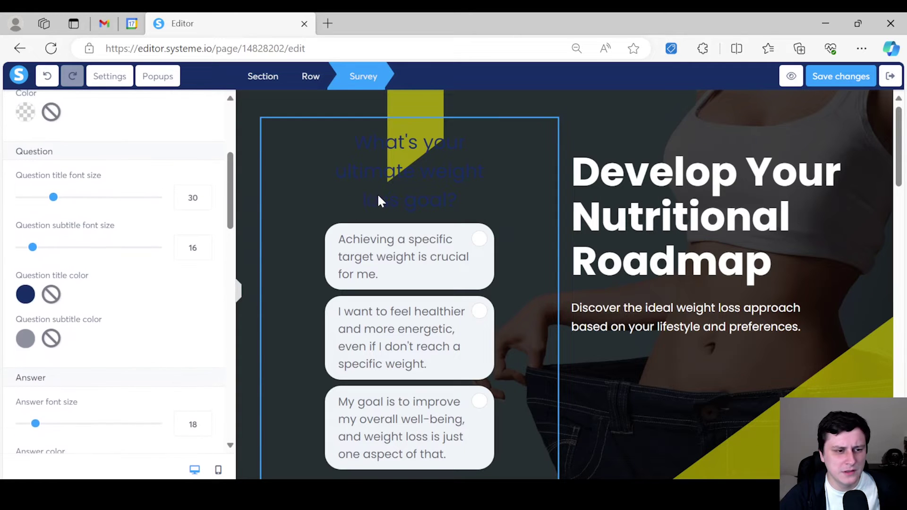
Step: Set the survey's question title colour to white (FFFFFF)
left_click(26, 299)
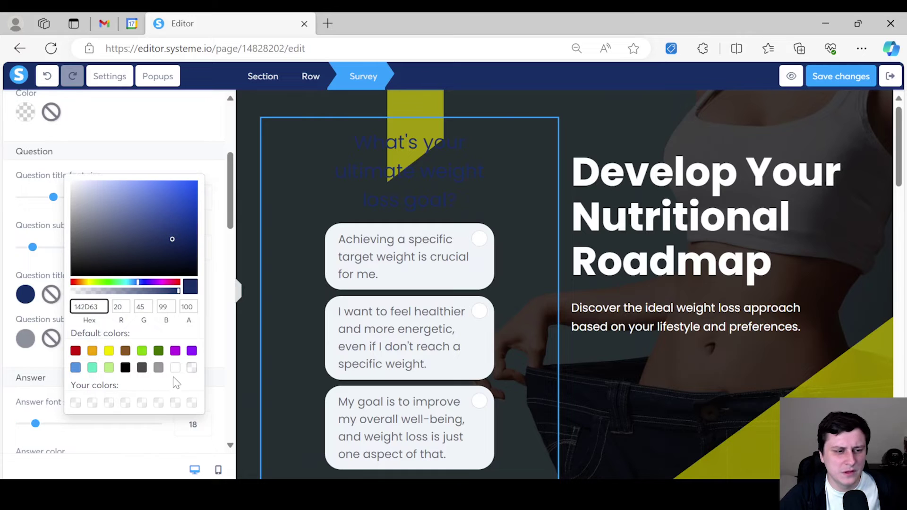
left_click(108, 351)
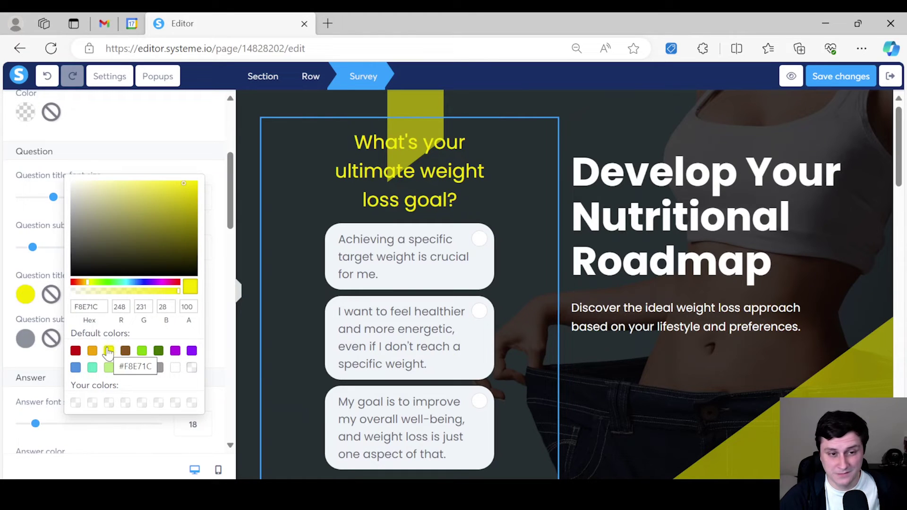
left_click(175, 367)
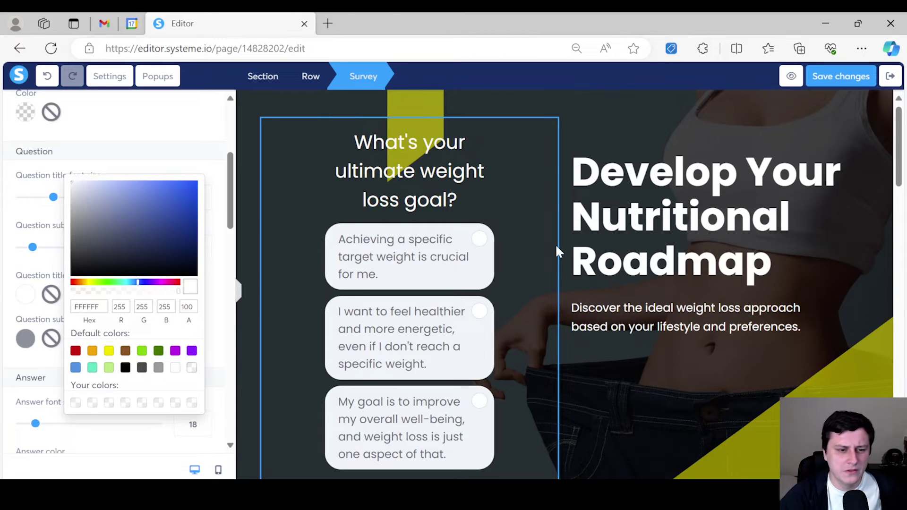
left_click(690, 403)
left_click(518, 334)
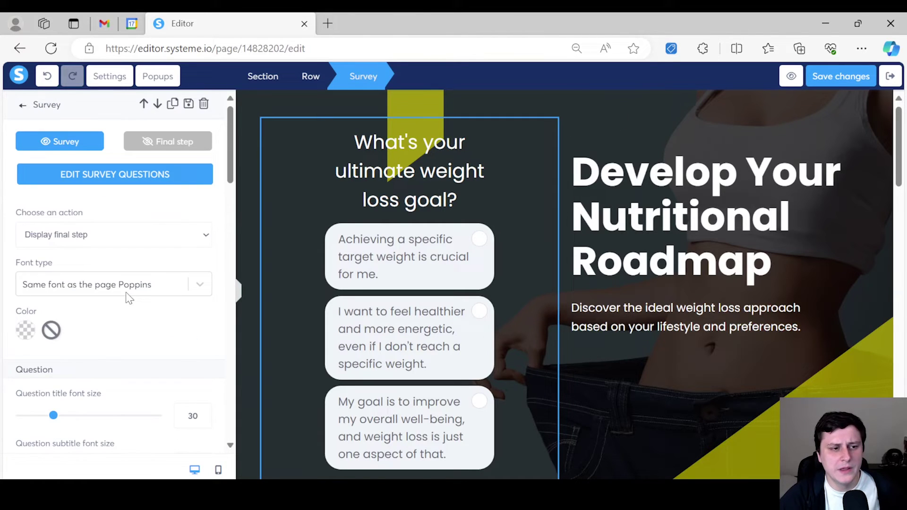
left_click(156, 143)
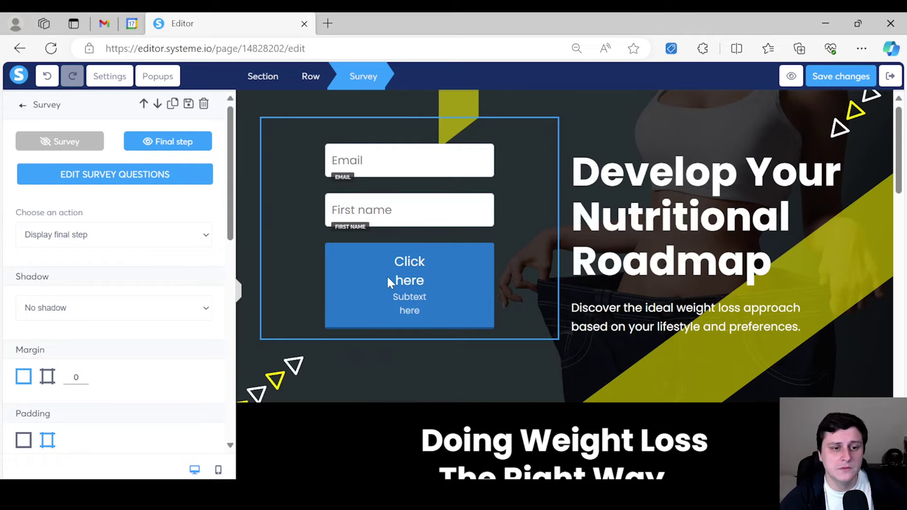
Step: Move the Email field below the First name field in the final-step form
left_click(505, 286)
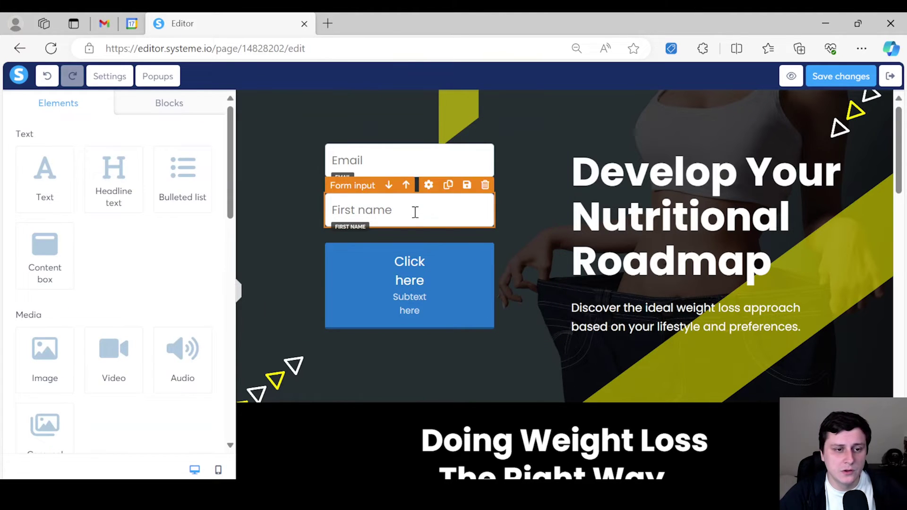
left_click_drag(412, 160, 403, 137)
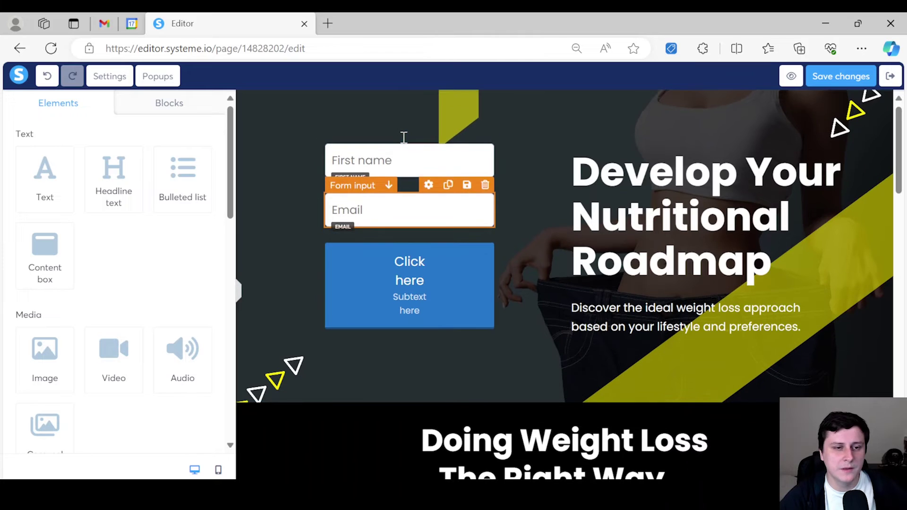
Step: Undo the field move so Email stays above First name
left_click(405, 163)
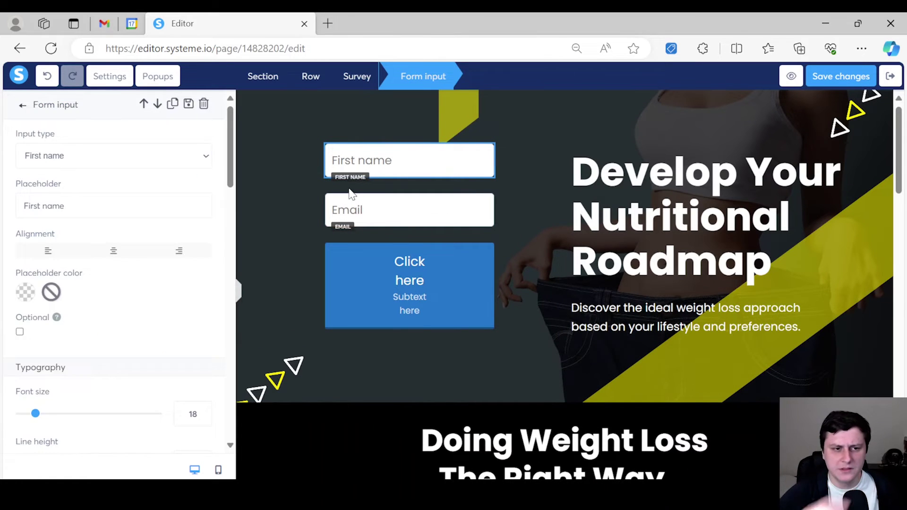
left_click(498, 183)
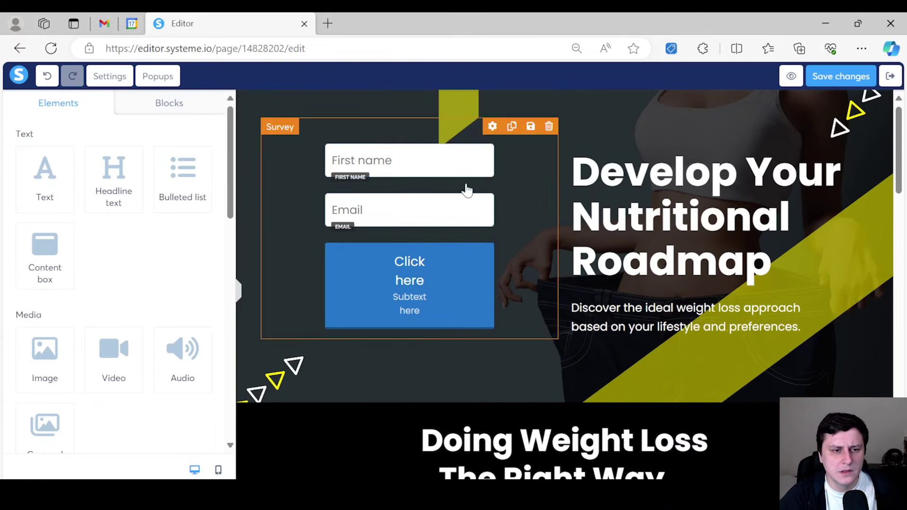
left_click_drag(415, 165, 405, 136)
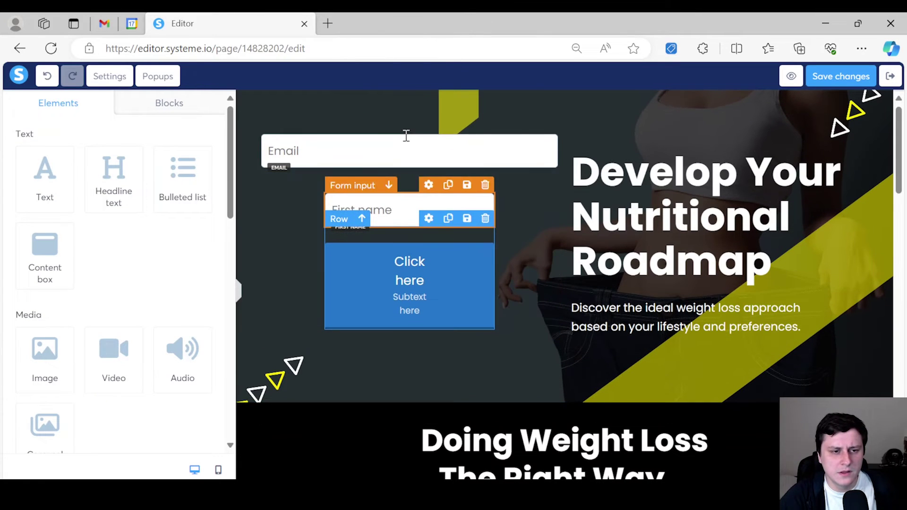
left_click(47, 76)
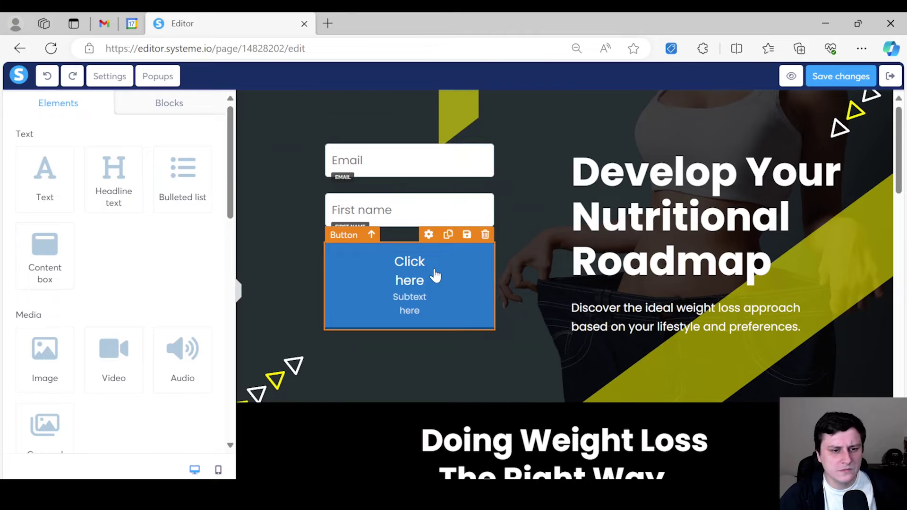
Step: Set the opt-in button text to 'Complete the survey'
left_click(435, 274)
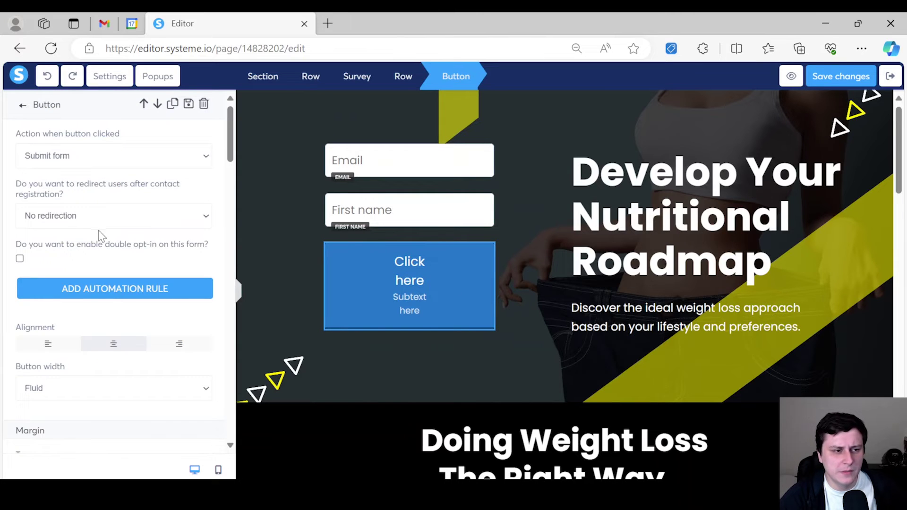
scroll(109, 229, "down", 2)
scroll(132, 265, "down", 7)
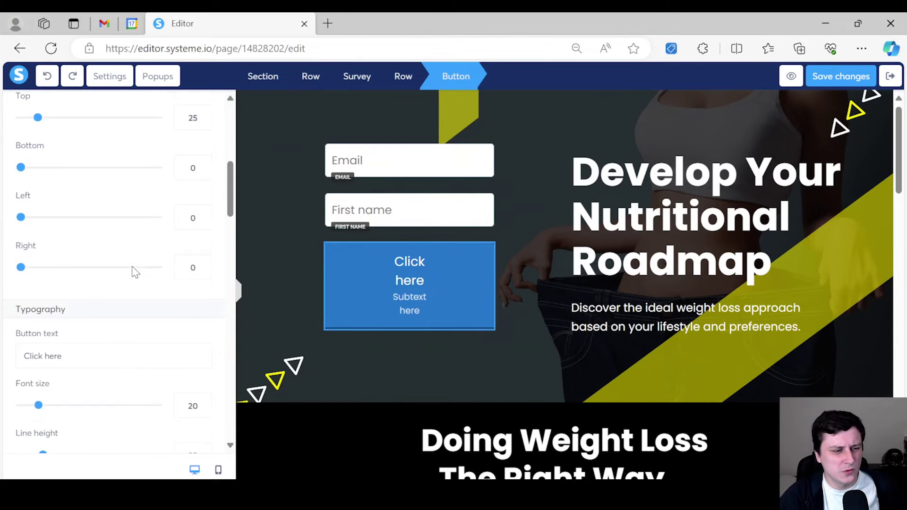
triple_click(72, 273)
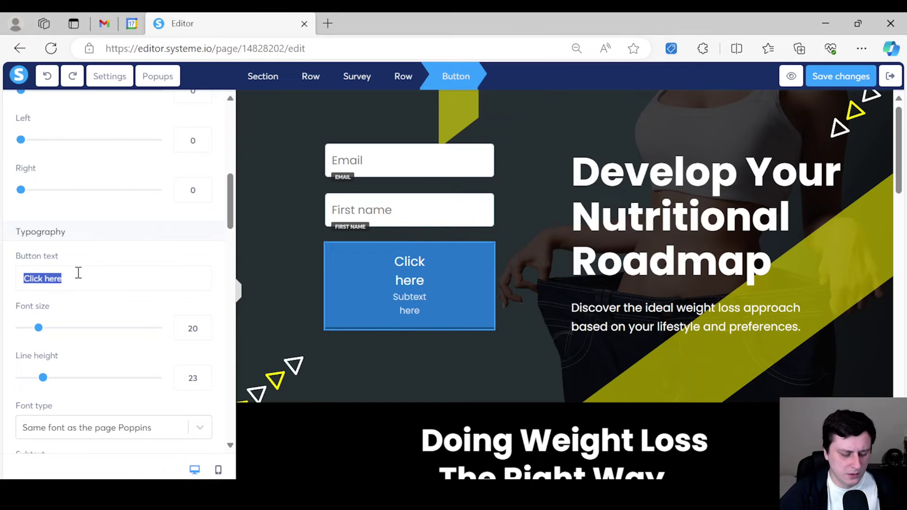
type("Complete the sy")
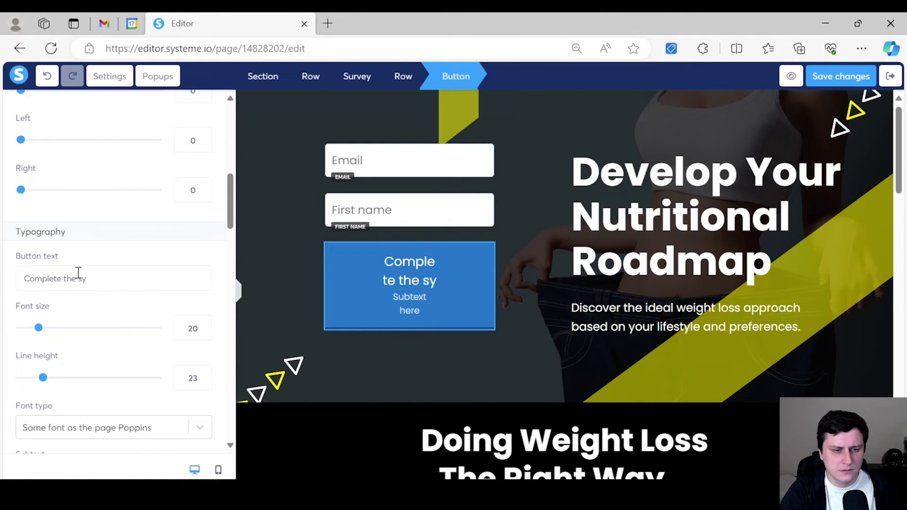
key("BackSpace")
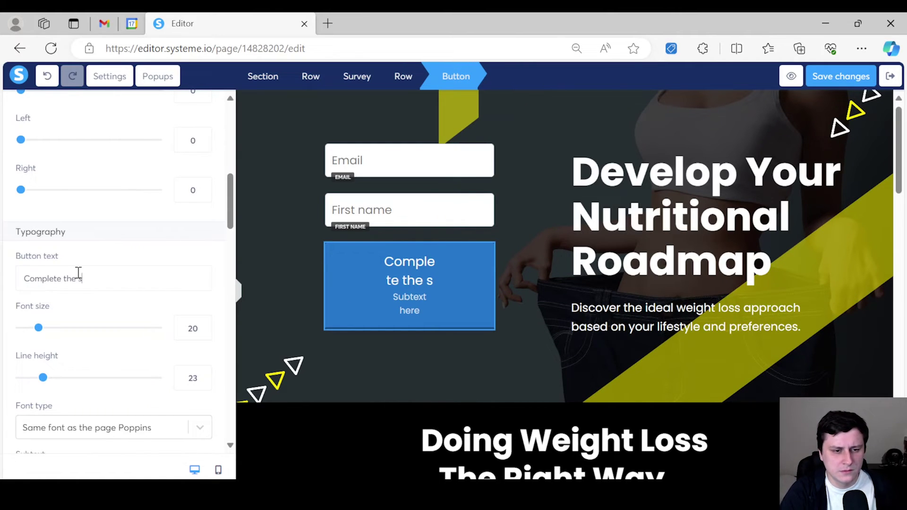
type("urvet")
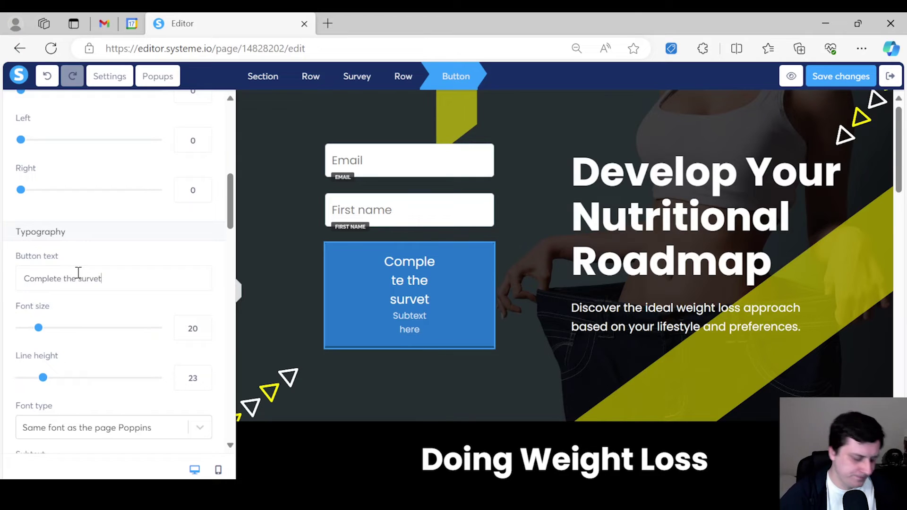
key("BackSpace")
type("y")
Step: Set the button subtext to 'And claim your freebie guide!'
scroll(78, 272, "down", 2)
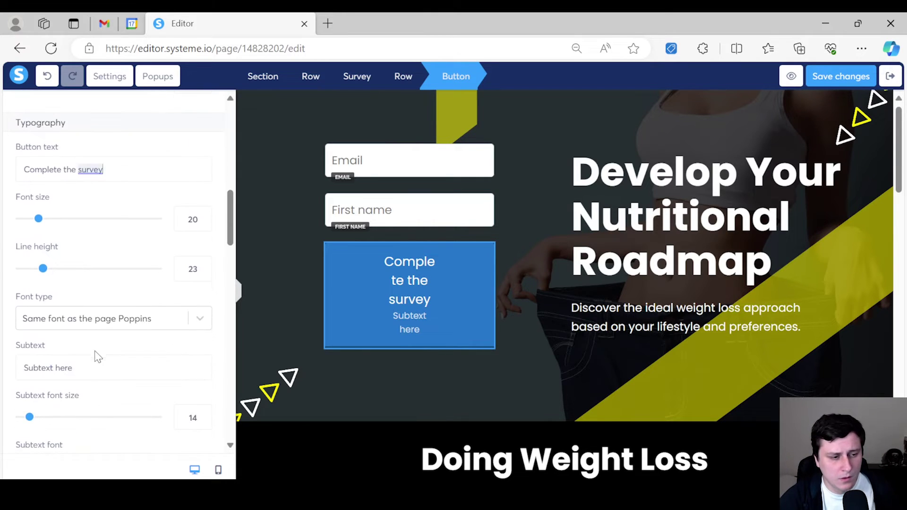
triple_click(90, 367)
type("And claim your freebi")
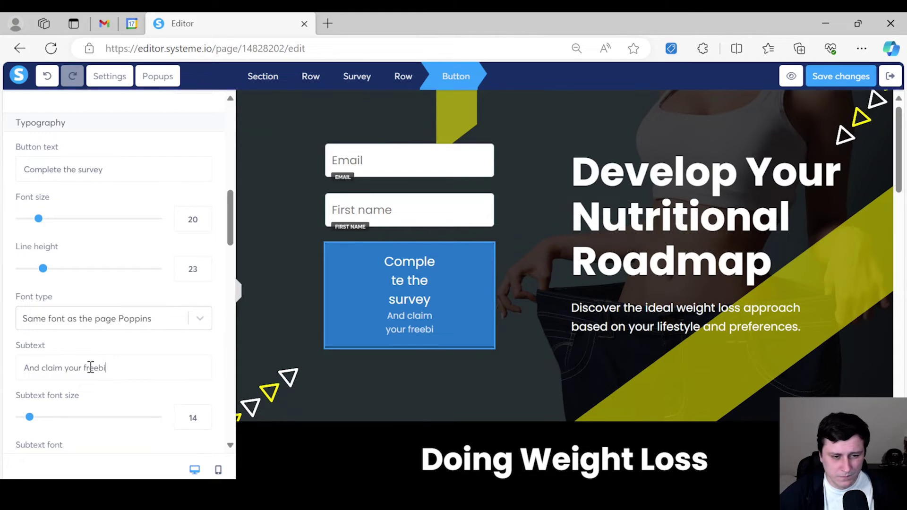
type("e guide!")
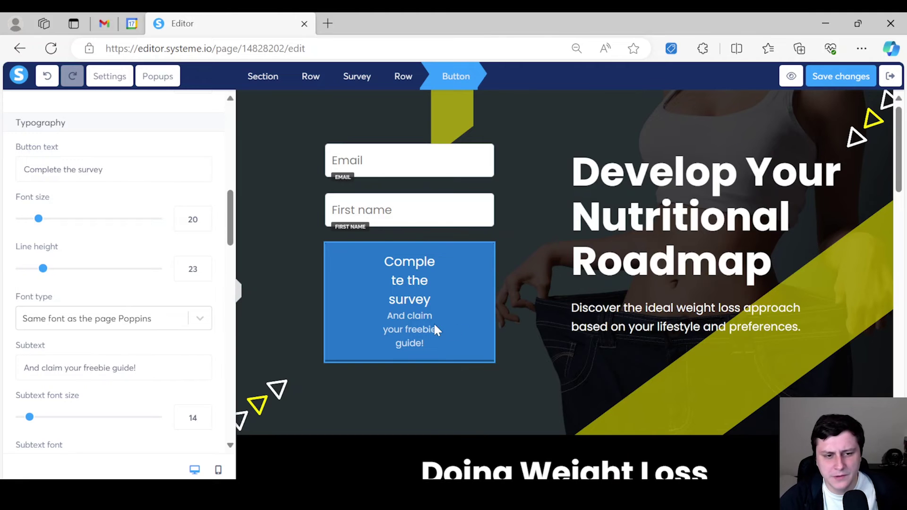
key("Escape")
left_click(465, 326)
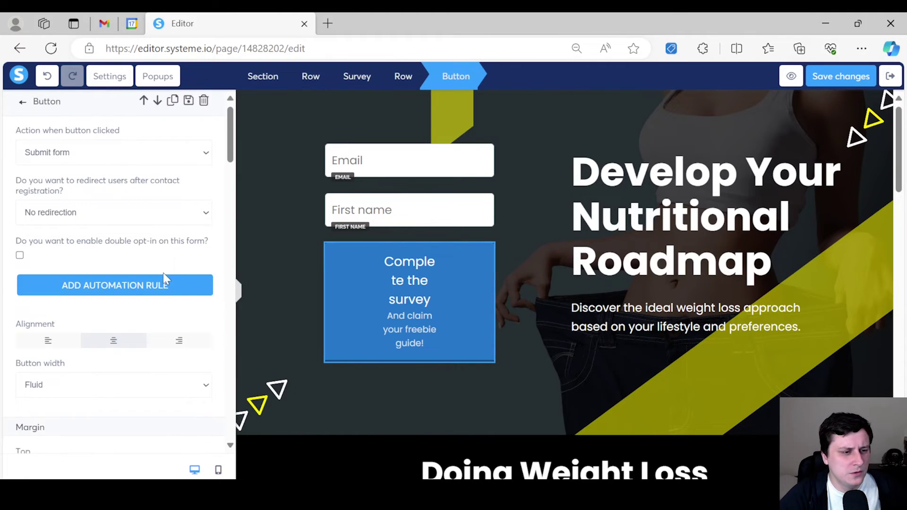
Step: Change the opt-in survey button's background from blue to red and save the page
scroll(157, 273, "down", 10)
scroll(170, 290, "down", 10)
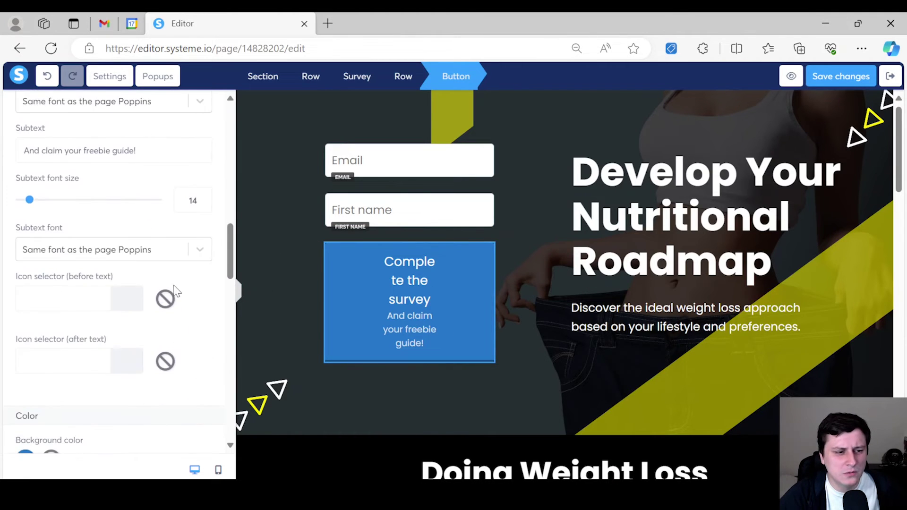
scroll(173, 290, "up", 1)
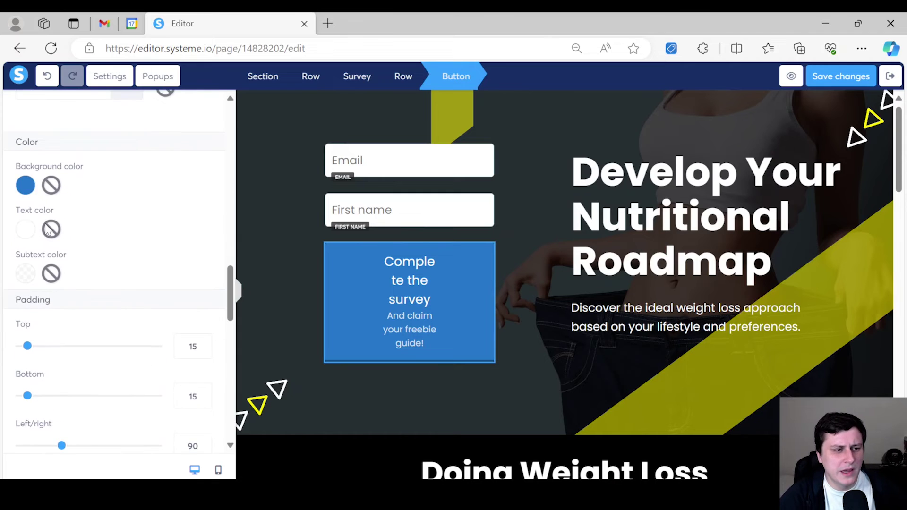
left_click(27, 189)
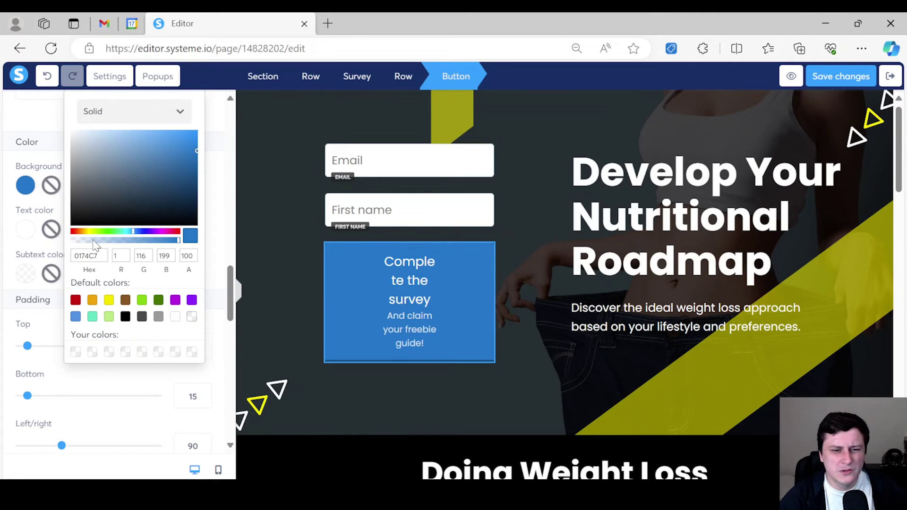
left_click(141, 301)
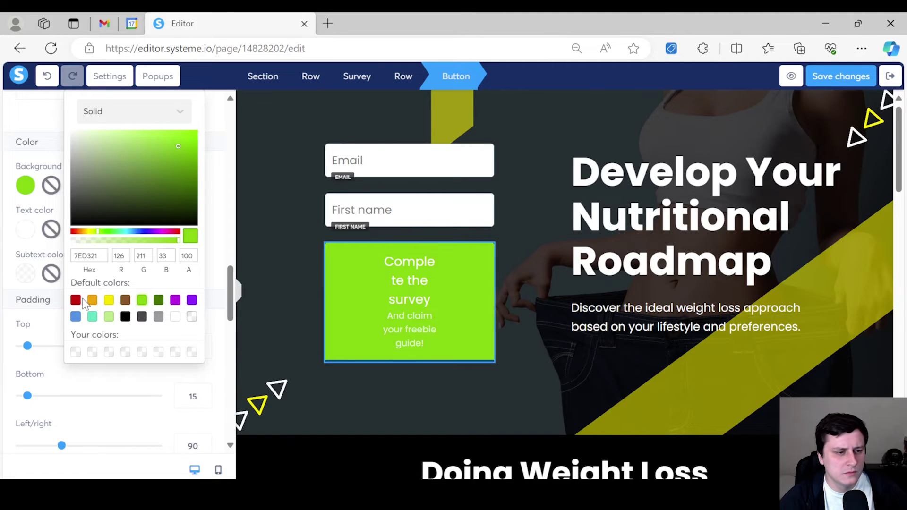
left_click(76, 300)
left_click(709, 373)
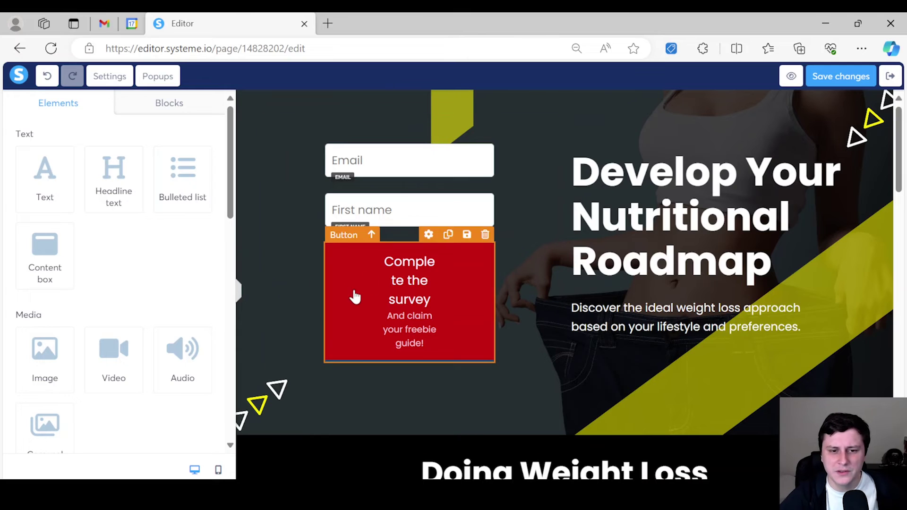
left_click(831, 76)
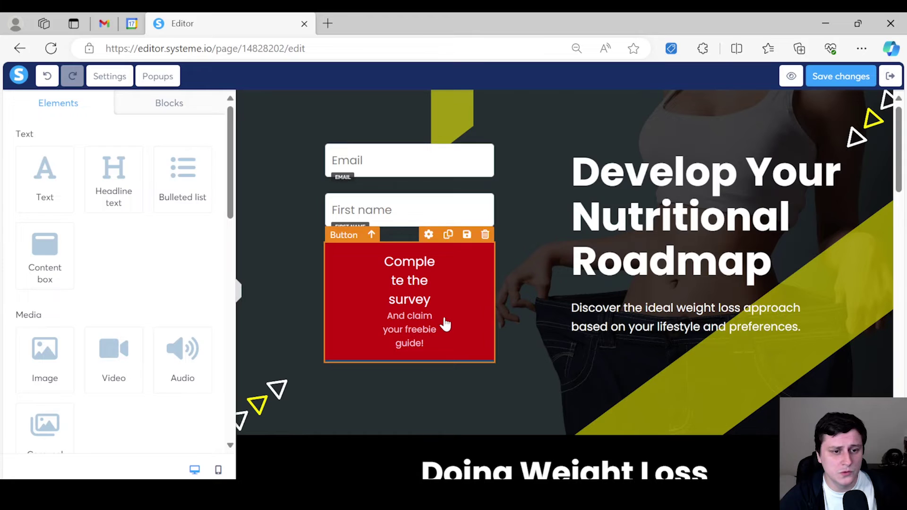
left_click(437, 293)
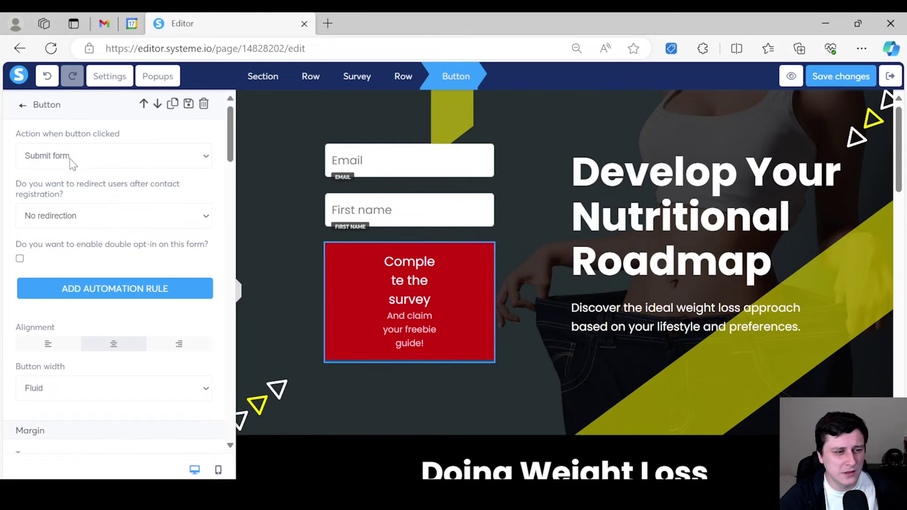
Step: Set the form button to redirect users to the next step after registration and save
left_click(73, 221)
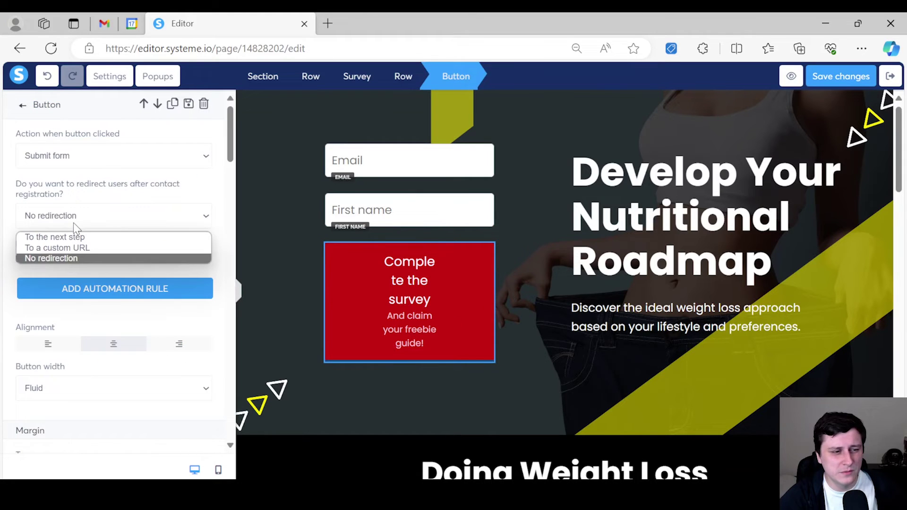
left_click(118, 237)
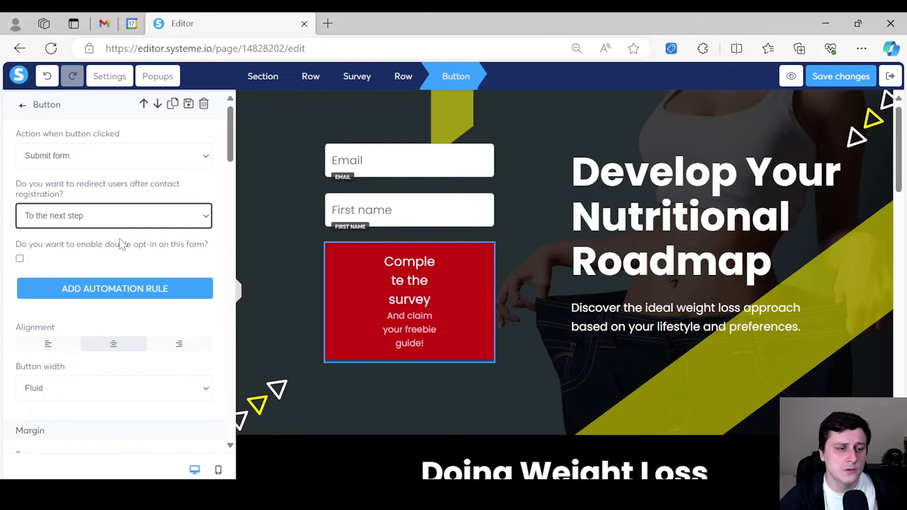
left_click(834, 77)
Step: Leave the editor and open the Thank You / Download Page step for editing
left_click(889, 81)
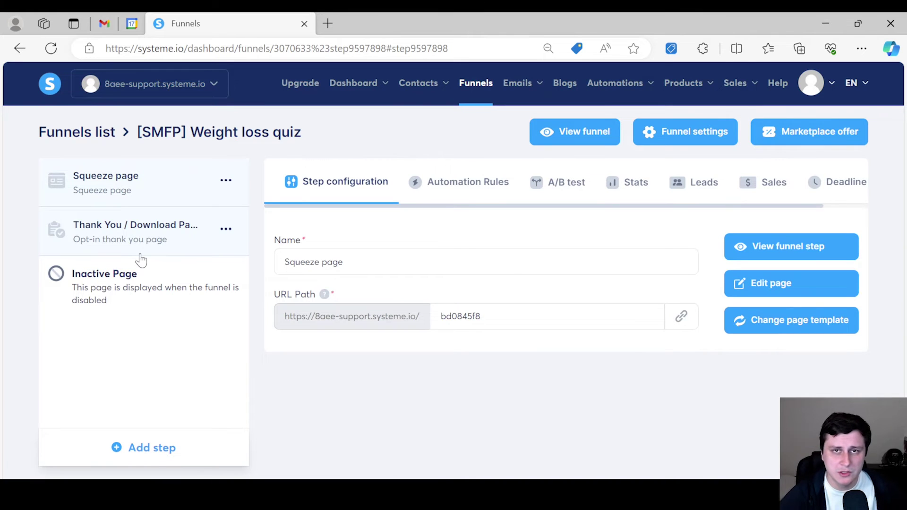
left_click(121, 211)
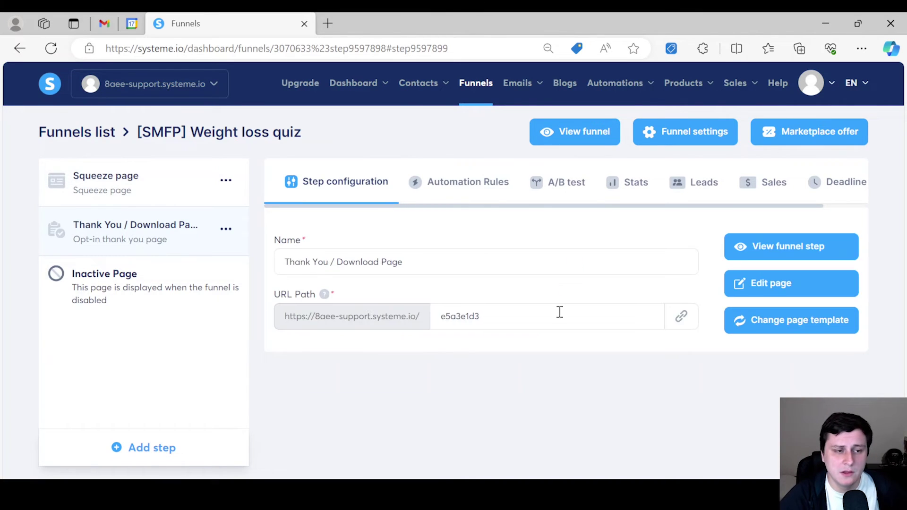
left_click(775, 289)
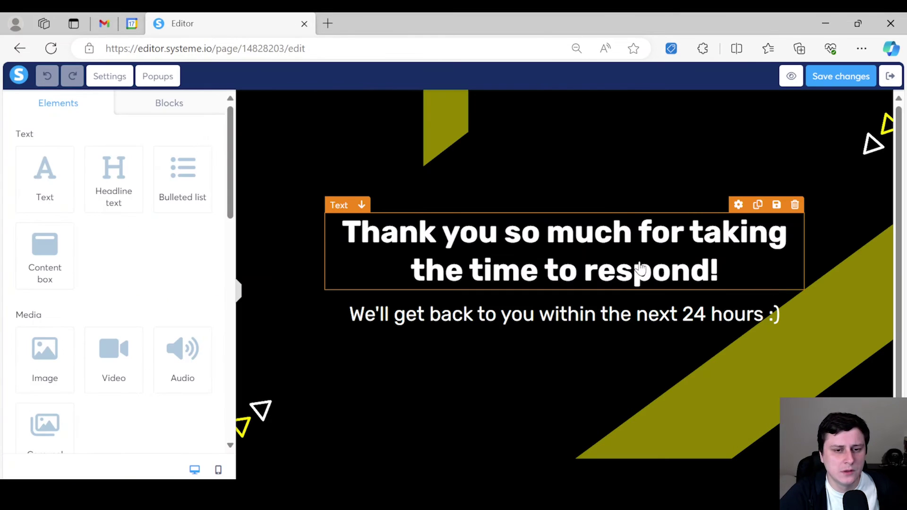
Step: Replace the thank-you subtitle with 'Here's your free guide on how to lose 20lbs in 3 months.'
scroll(640, 269, "down", 1)
scroll(662, 265, "up", 1)
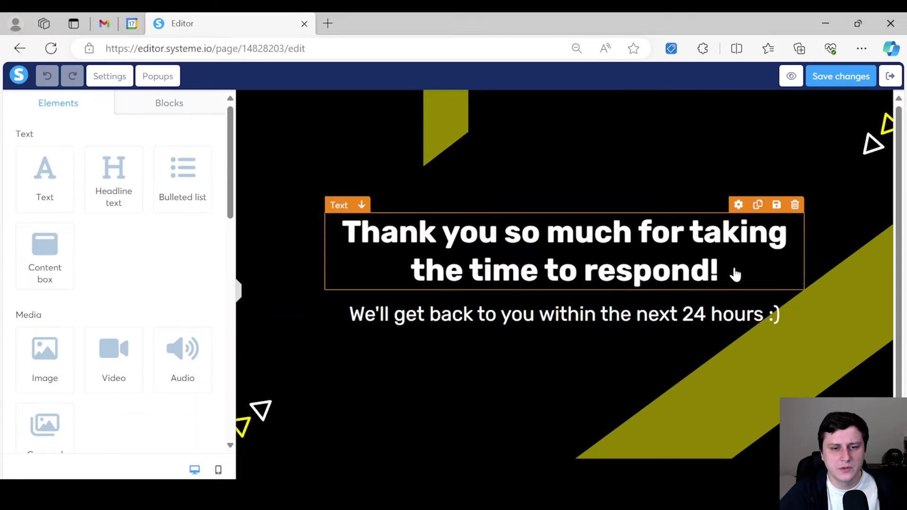
left_click(675, 314)
type("Here's your fr")
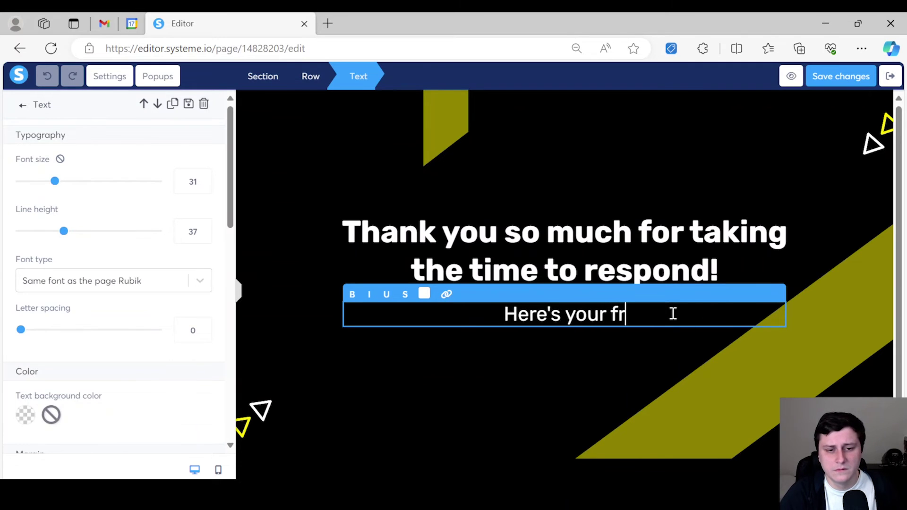
type("ee guide on")
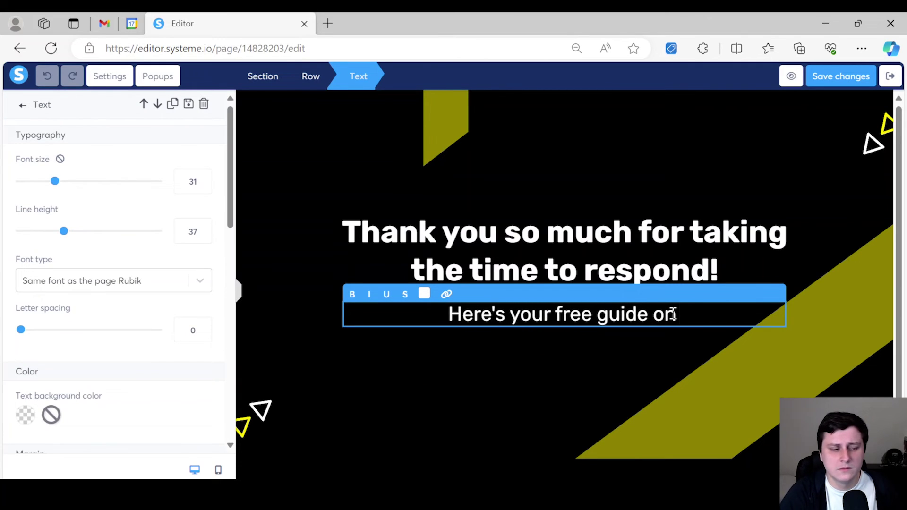
type(" how to l")
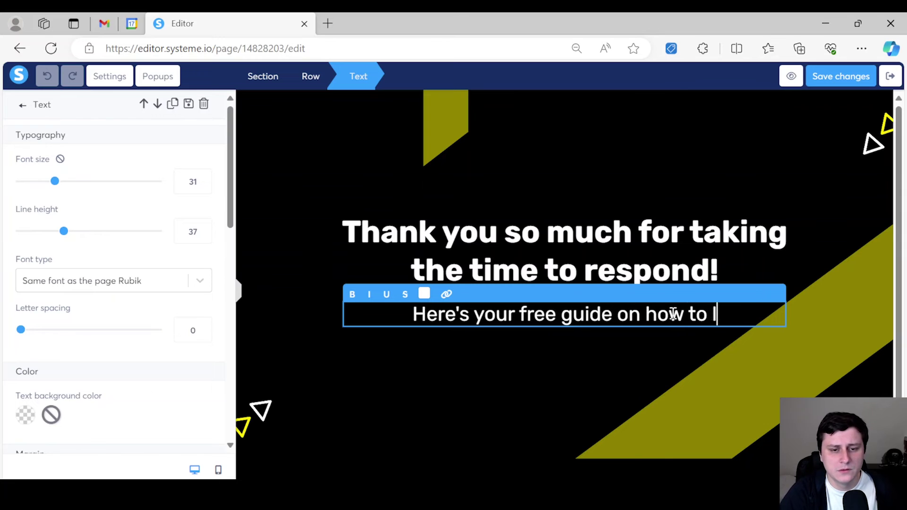
type("ose 20l")
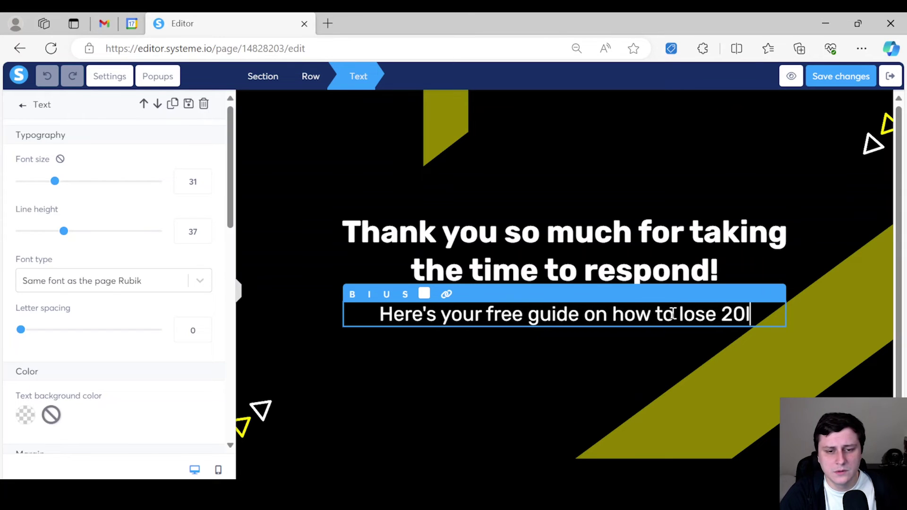
type("bs in 3 months.")
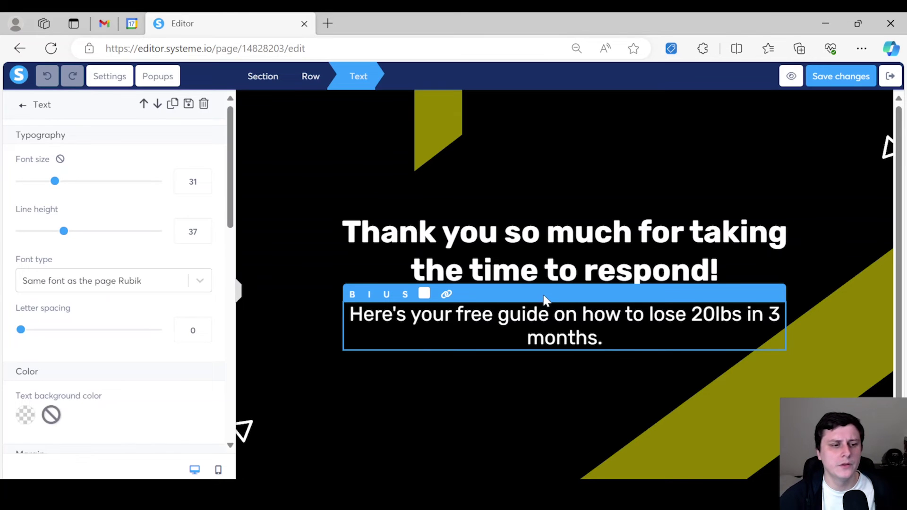
left_click(581, 390)
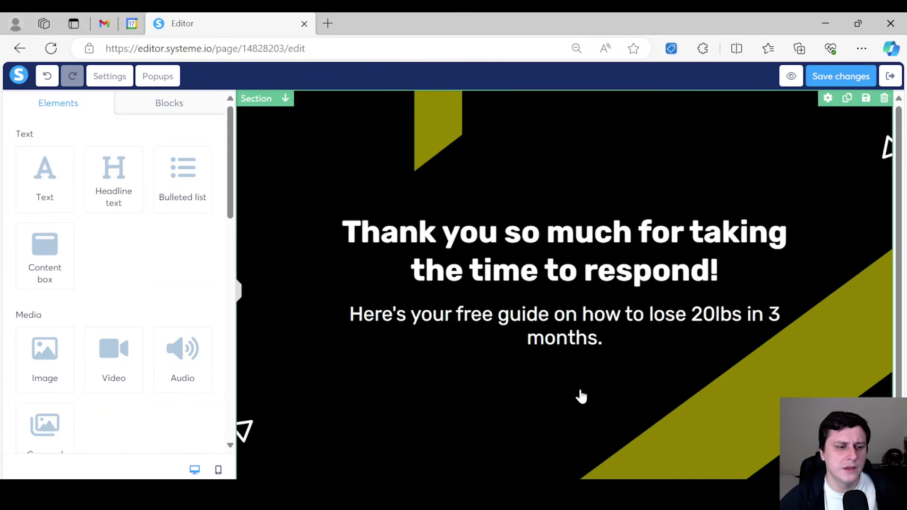
scroll(555, 354, "down", 2)
scroll(553, 354, "up", 2)
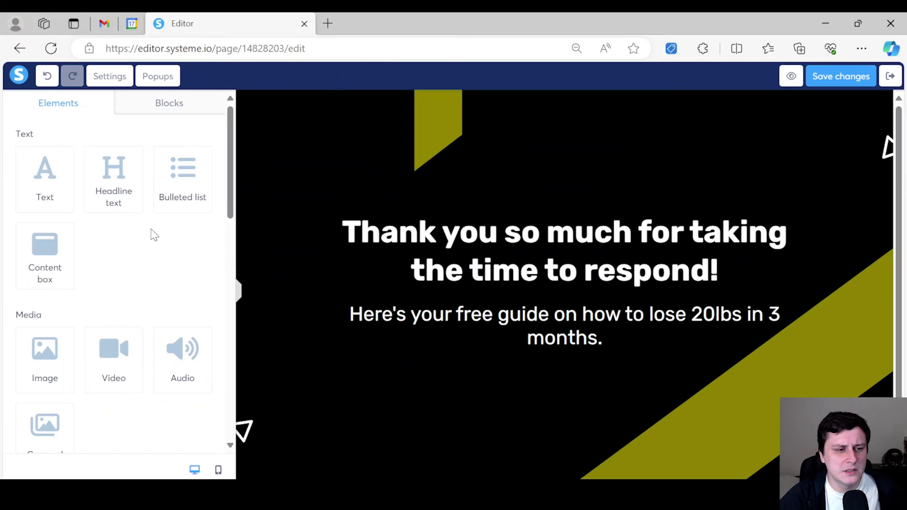
scroll(133, 312, "down", 5)
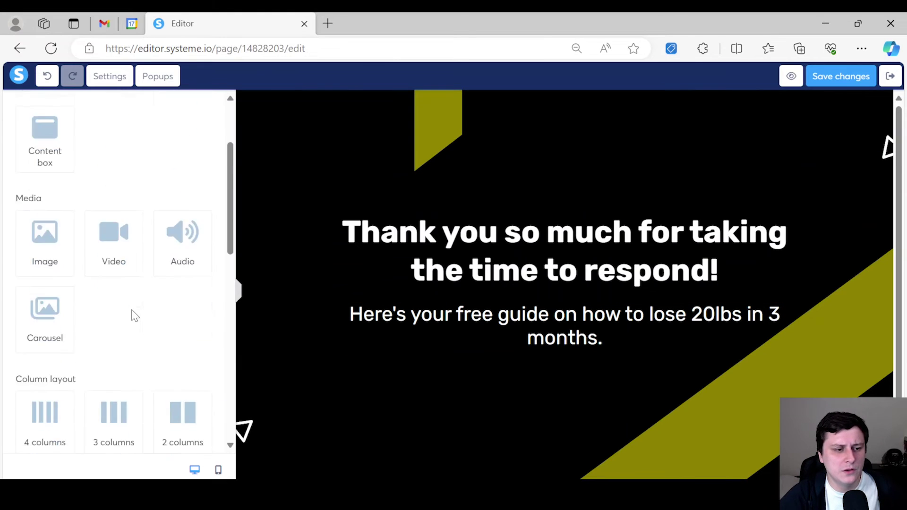
scroll(131, 310, "down", 9)
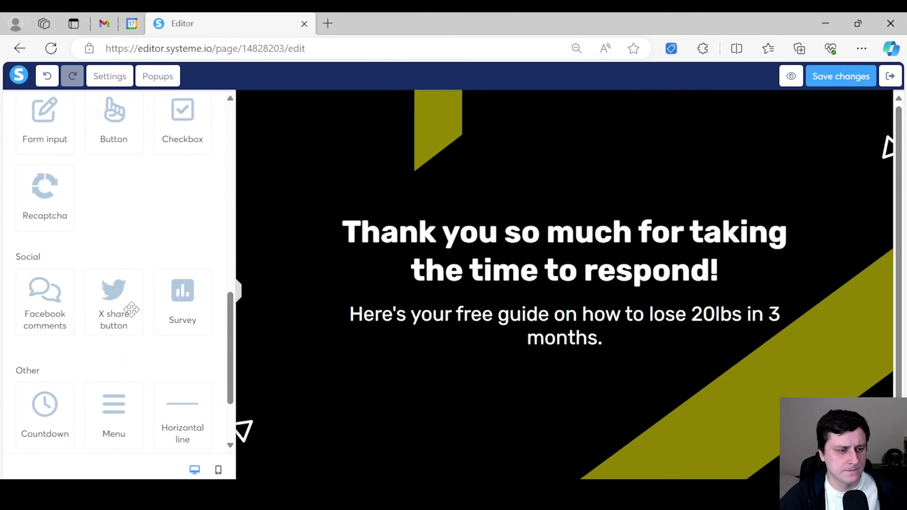
scroll(131, 310, "up", 6)
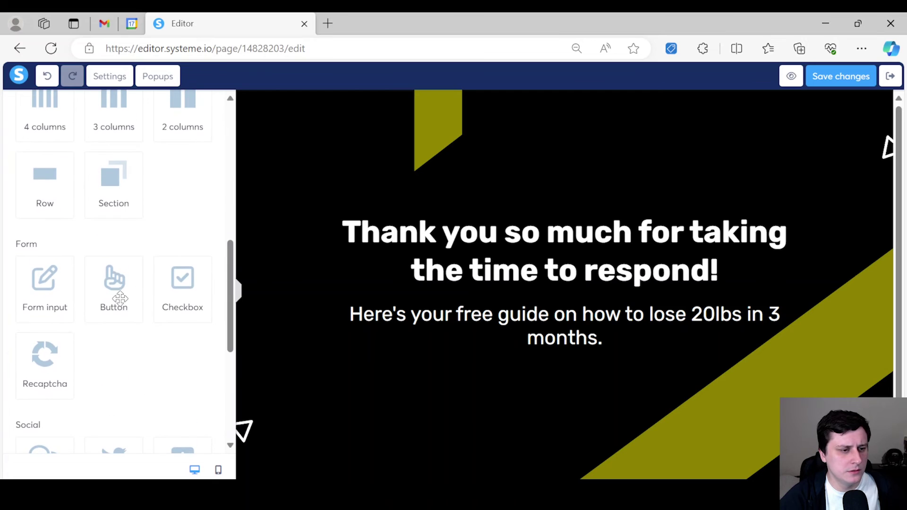
Step: Add a Click here button below the subtitle with the Open URL action, then save and exit
left_click_drag(115, 297, 588, 351)
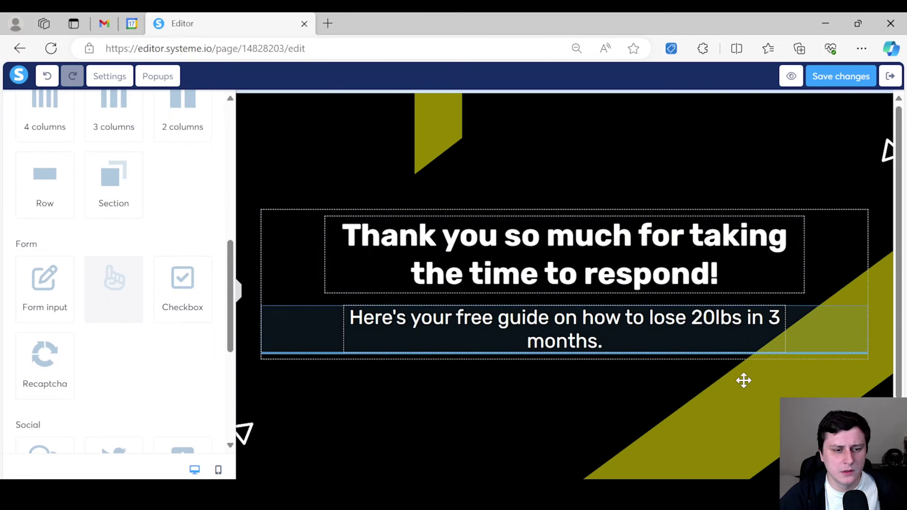
left_click(572, 377)
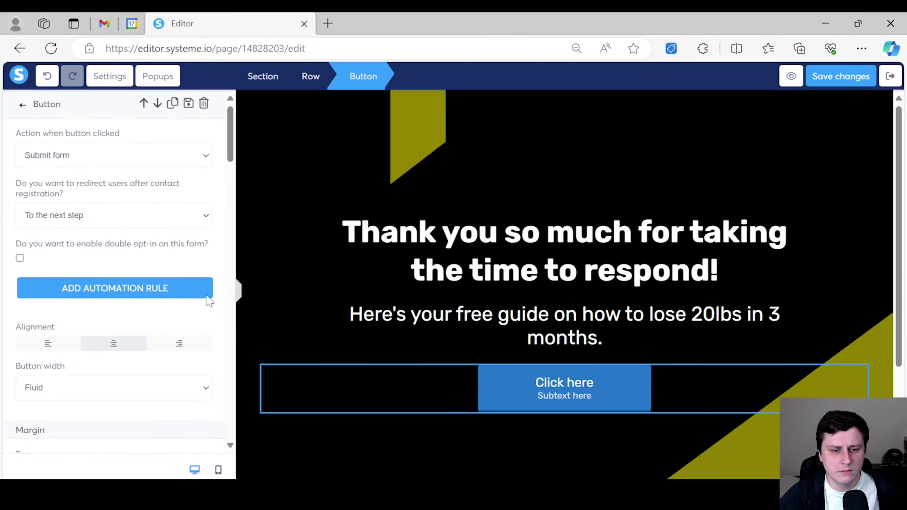
left_click(60, 160)
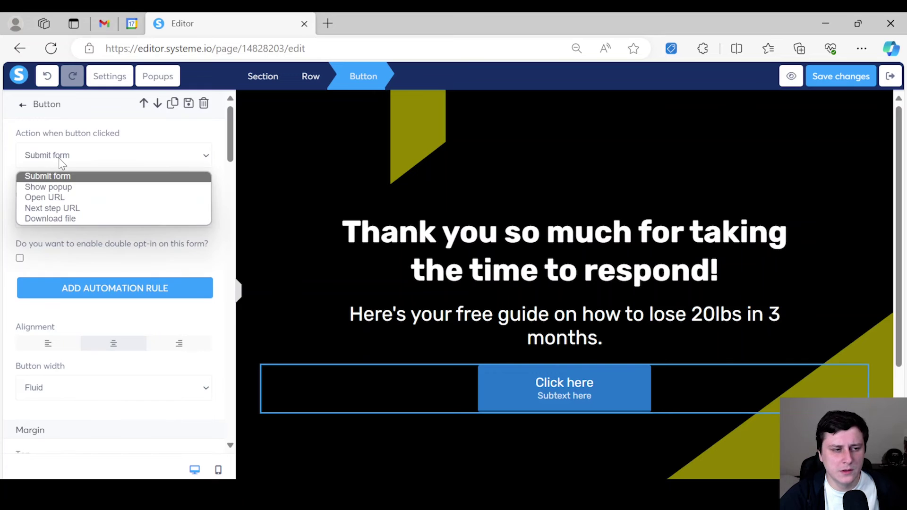
left_click(69, 199)
left_click(69, 207)
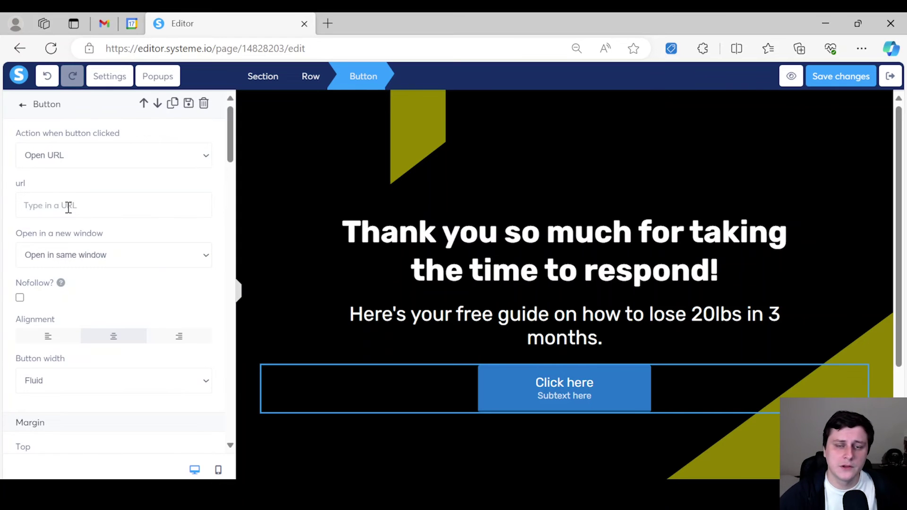
left_click(864, 76)
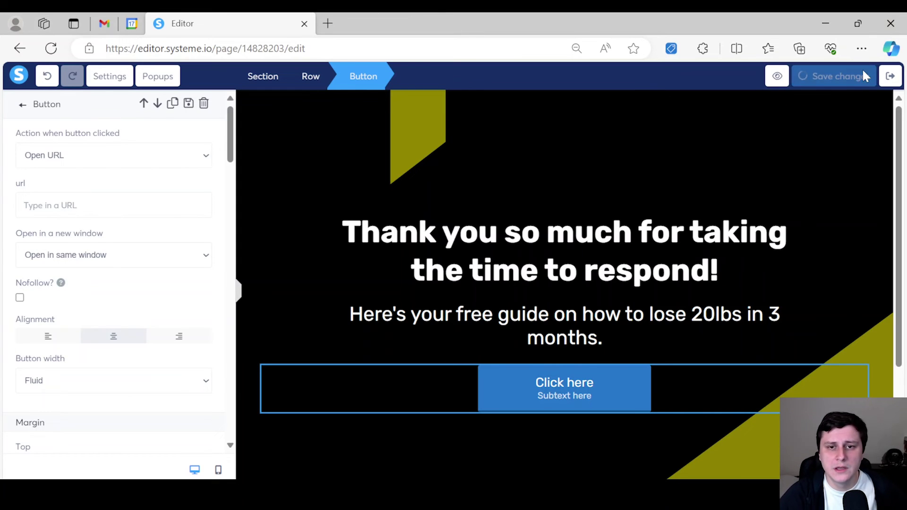
left_click(887, 77)
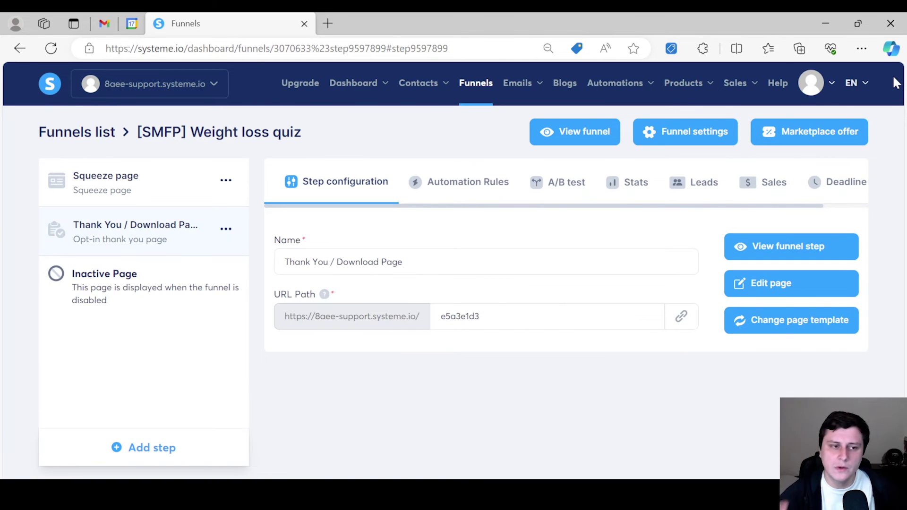
Step: Copy the squeeze page's public link and load the live page in a new browser tab
left_click(131, 186)
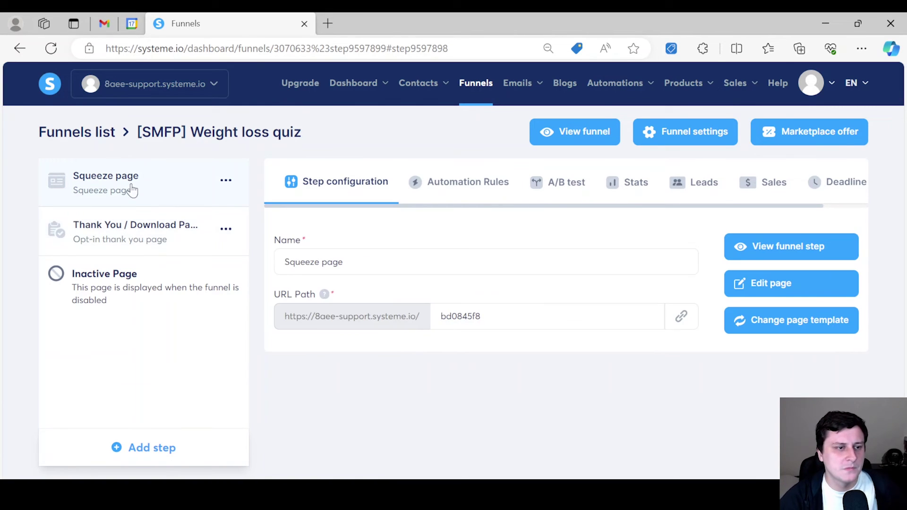
left_click(681, 316)
left_click(328, 25)
key("ctrl+v")
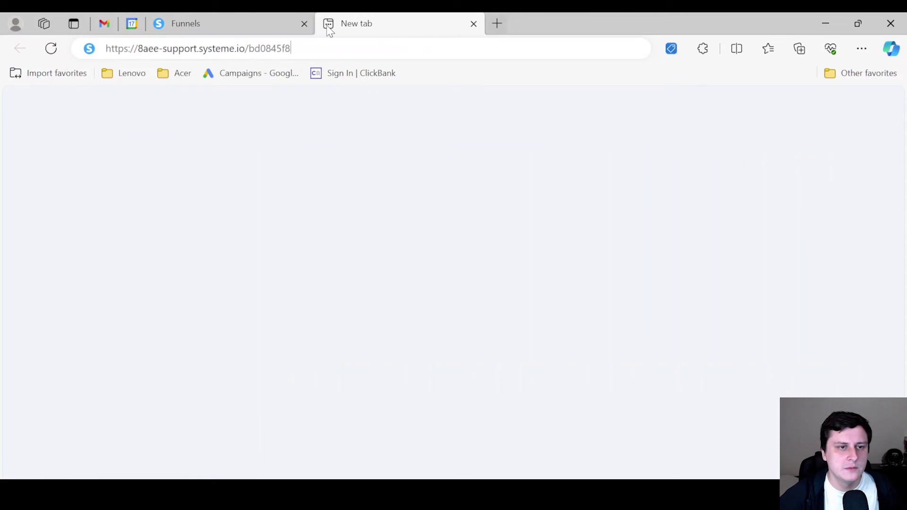
key("Return")
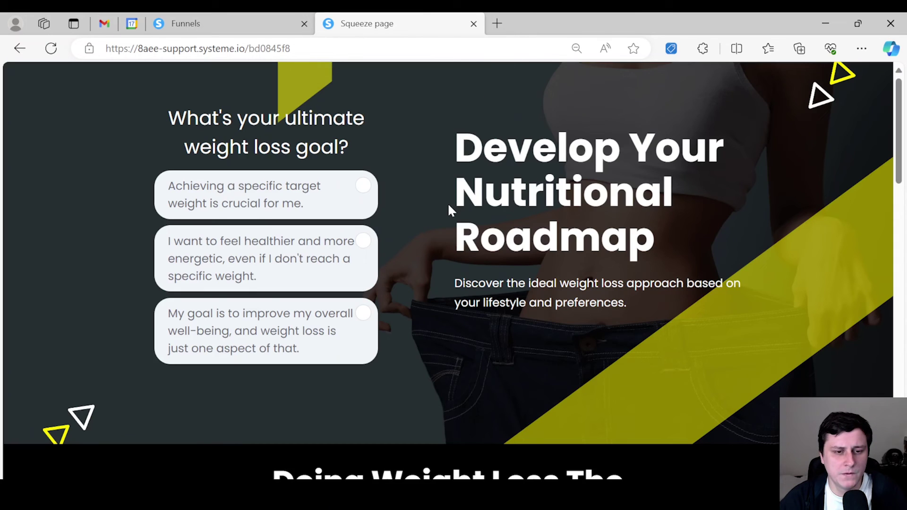
scroll(563, 319, "down", 4)
scroll(563, 319, "up", 4)
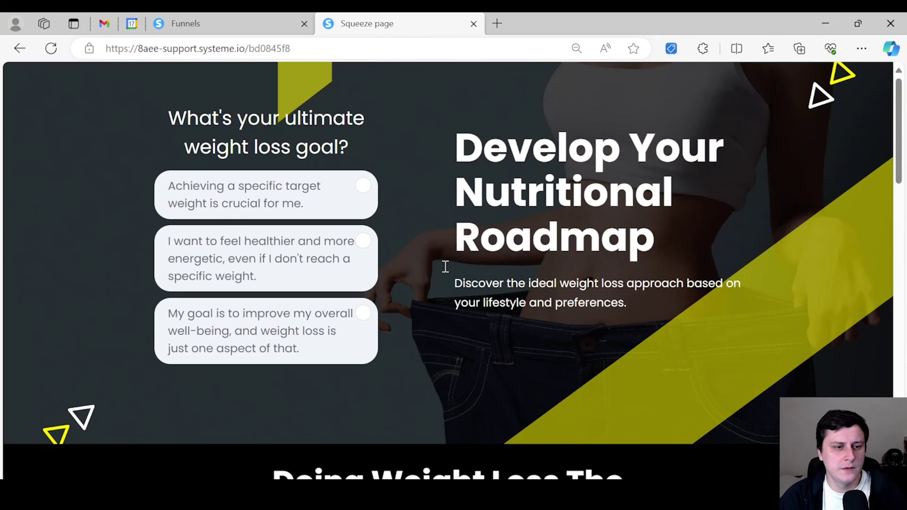
Step: Answer the target weight goal and High-intensity workouts questions, trying then clearing the Vegan and Vegetarian diet options
left_click(319, 186)
left_click(297, 207)
left_click(311, 194)
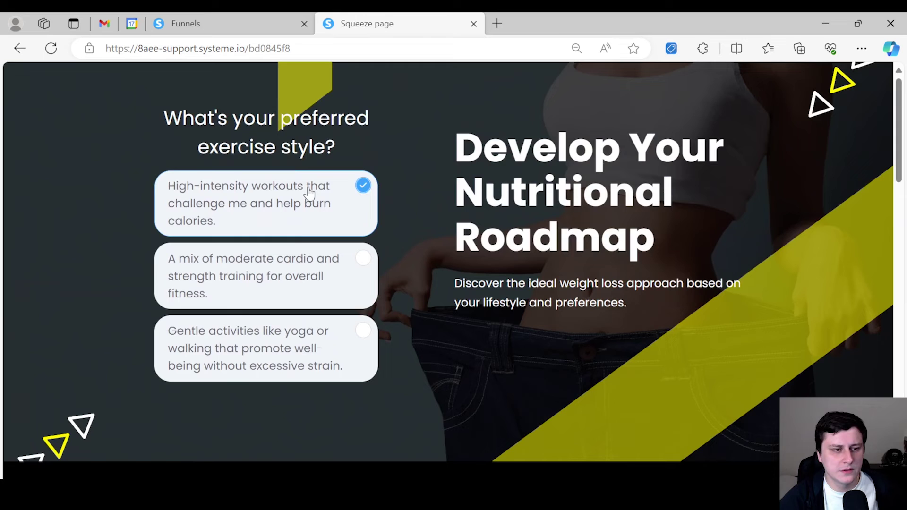
left_click(325, 264)
left_click(303, 293)
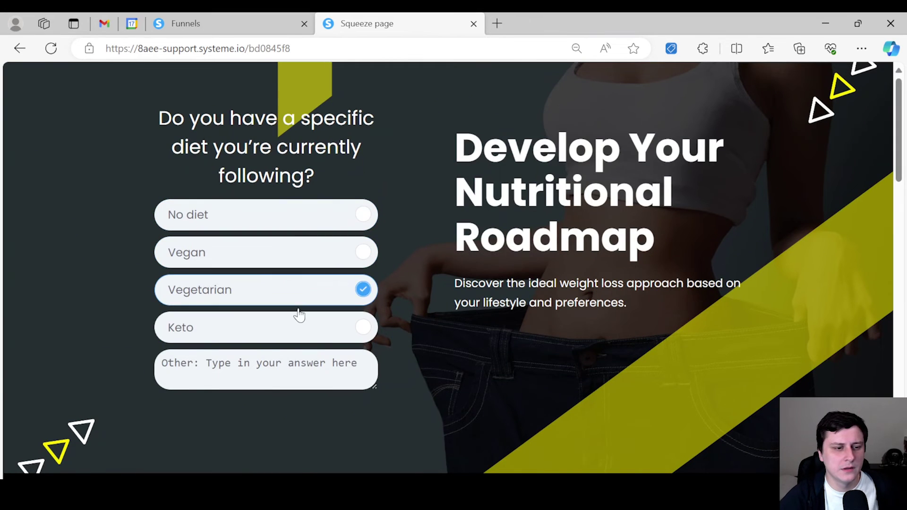
left_click(300, 298)
Step: Enter 'This is a custom response' as the Other diet answer and select it
left_click(239, 363)
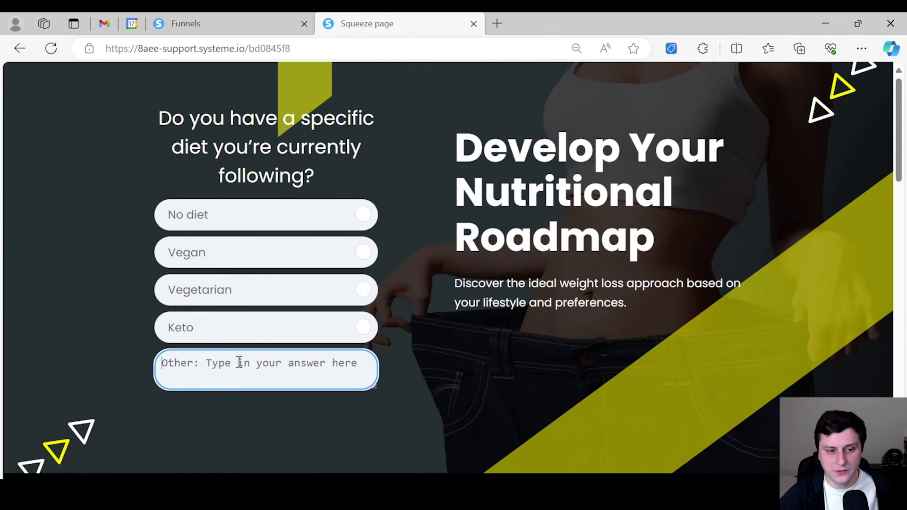
type("This is a cv")
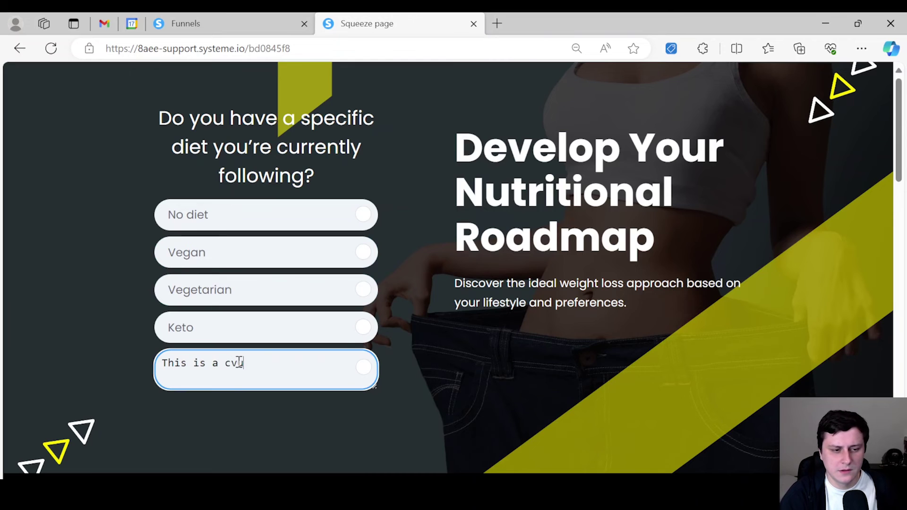
key("BackSpace")
type("ustom")
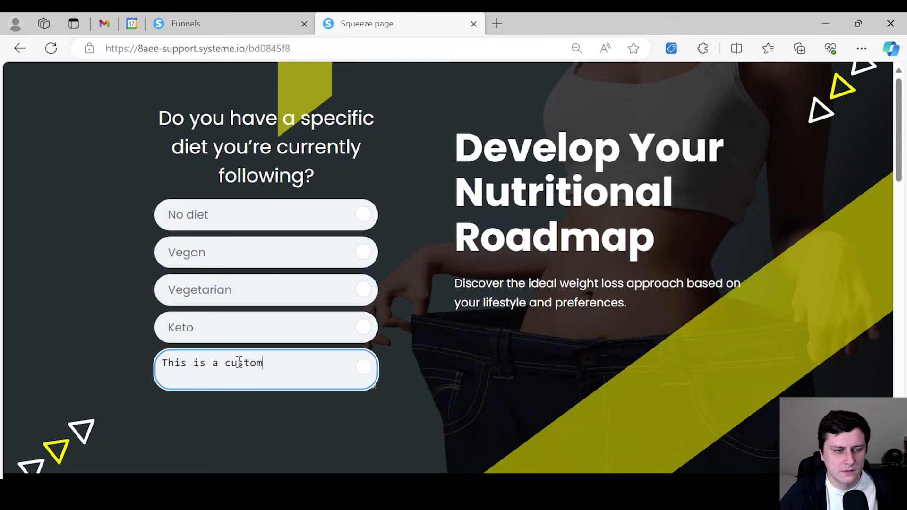
type(" response")
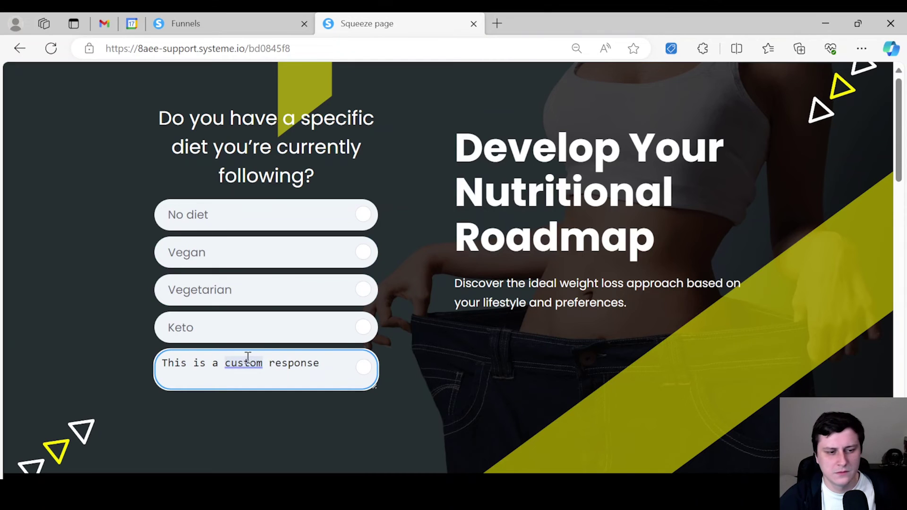
left_click(363, 368)
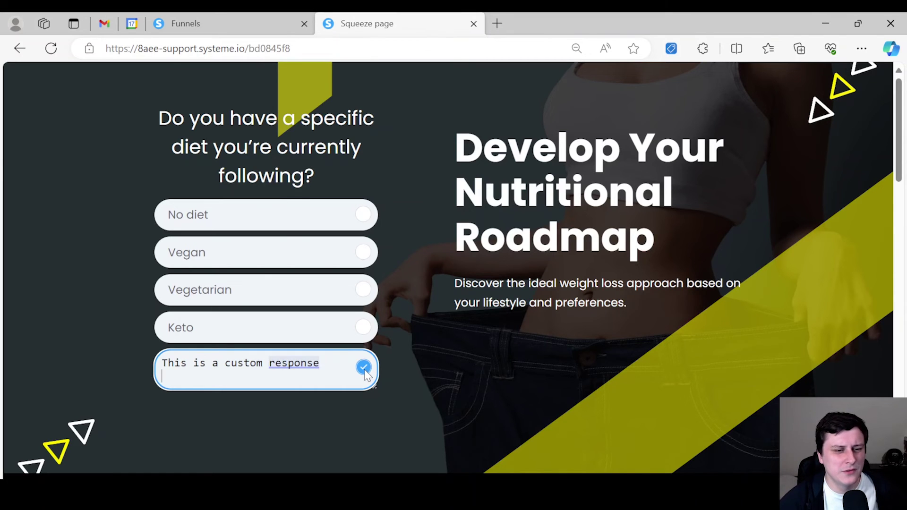
left_click(364, 369)
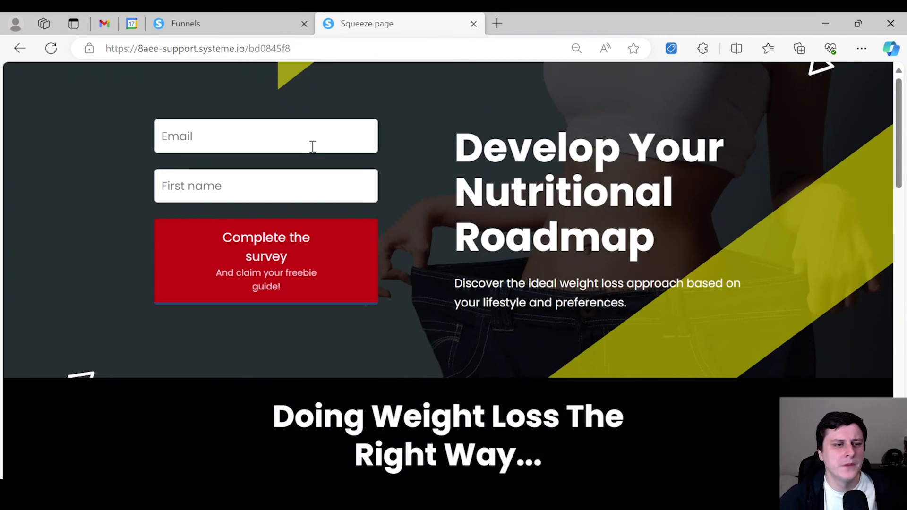
Step: Fill the Email and First name fields from a saved autofill entry
left_click(310, 143)
left_click(246, 186)
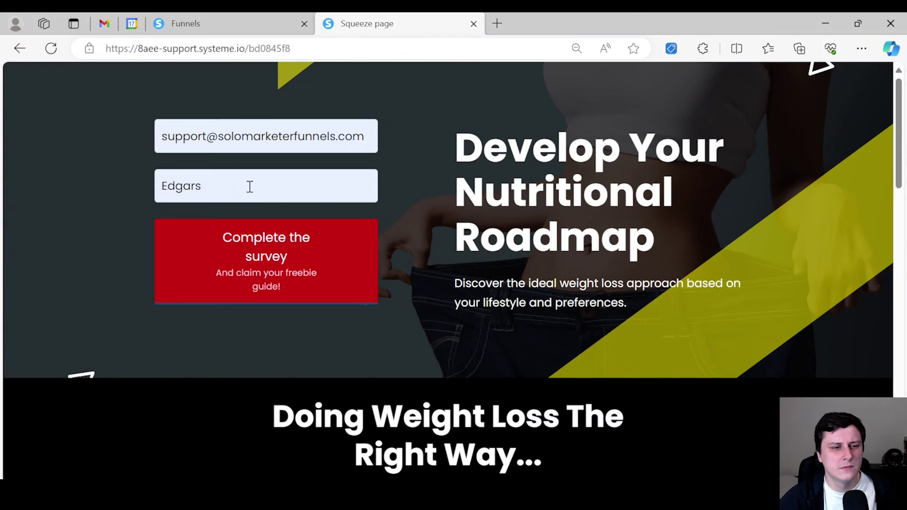
left_click(206, 139)
key("ctrl+a")
key("BackSpace")
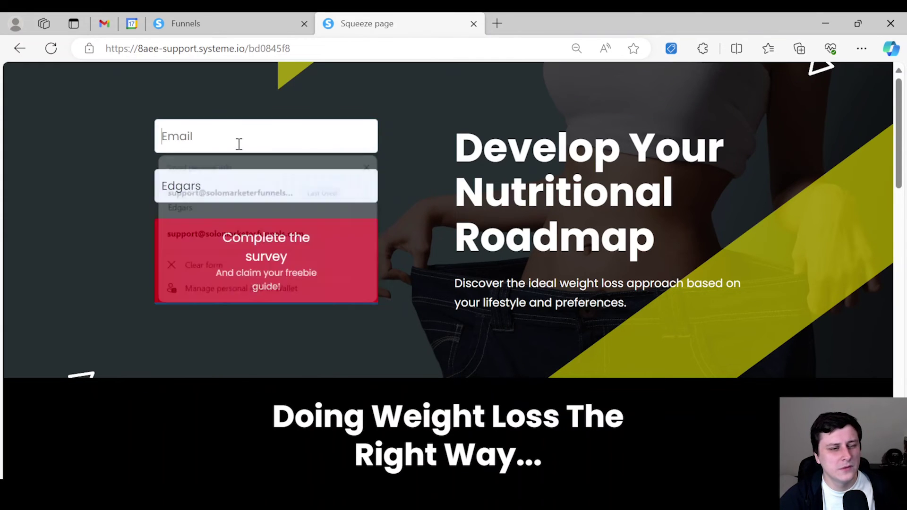
key("Tab")
key("BackSpace")
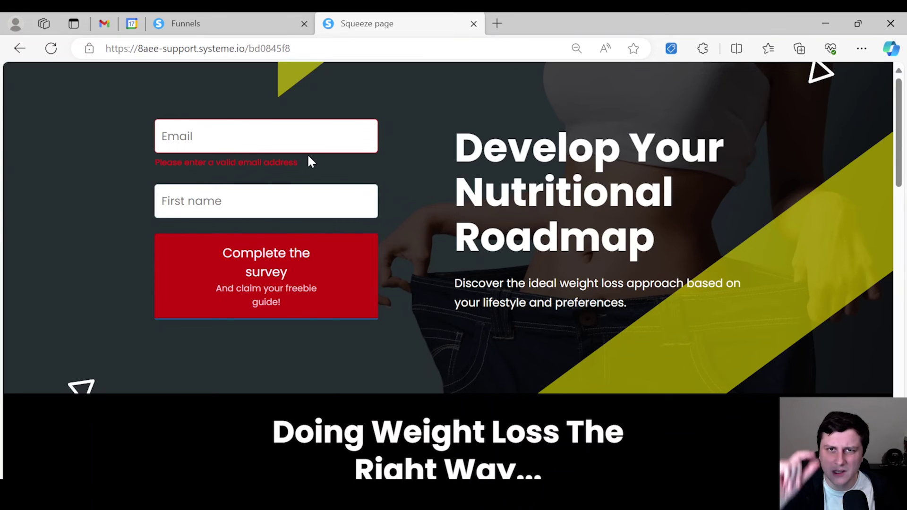
left_click(286, 147)
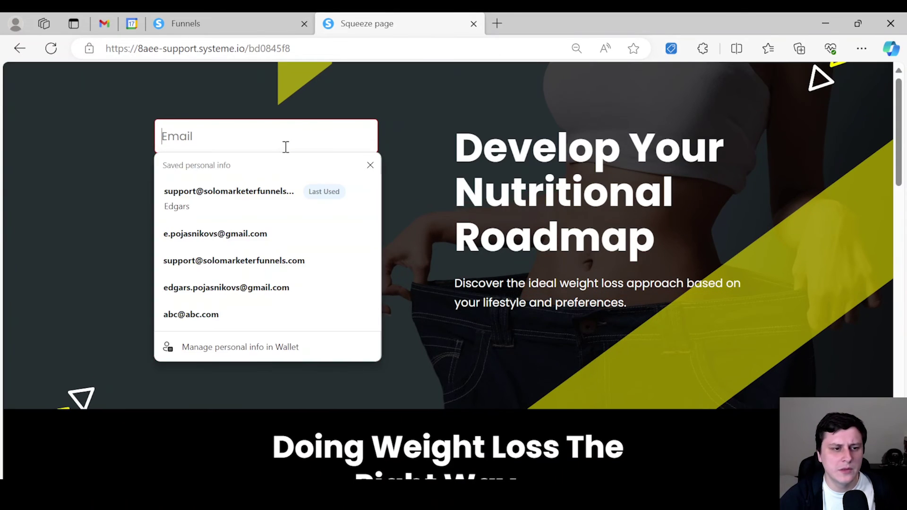
left_click(273, 190)
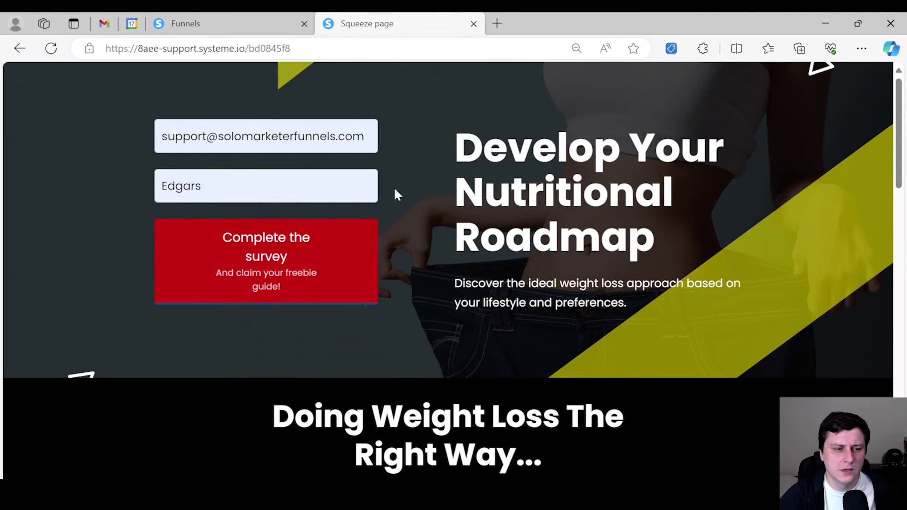
Step: Complete the survey, follow the Click here download link, and go to the contacts list
left_click(274, 250)
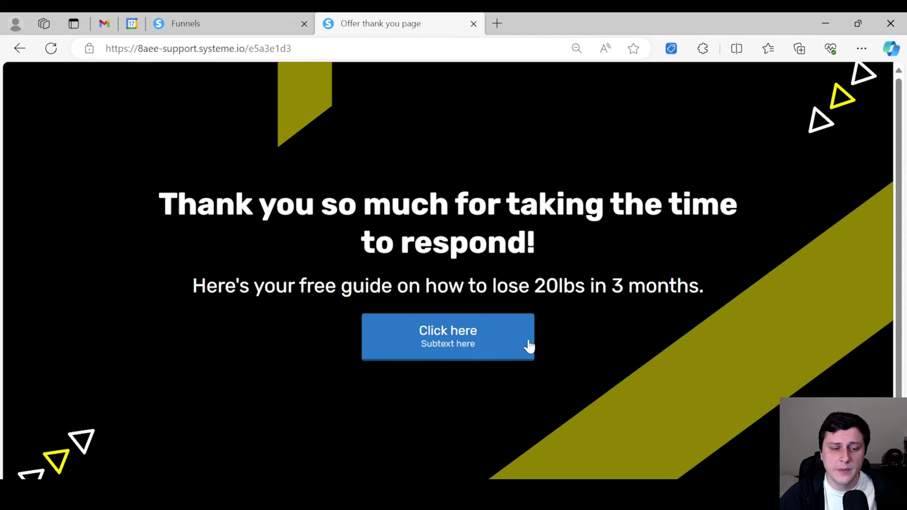
left_click(467, 347)
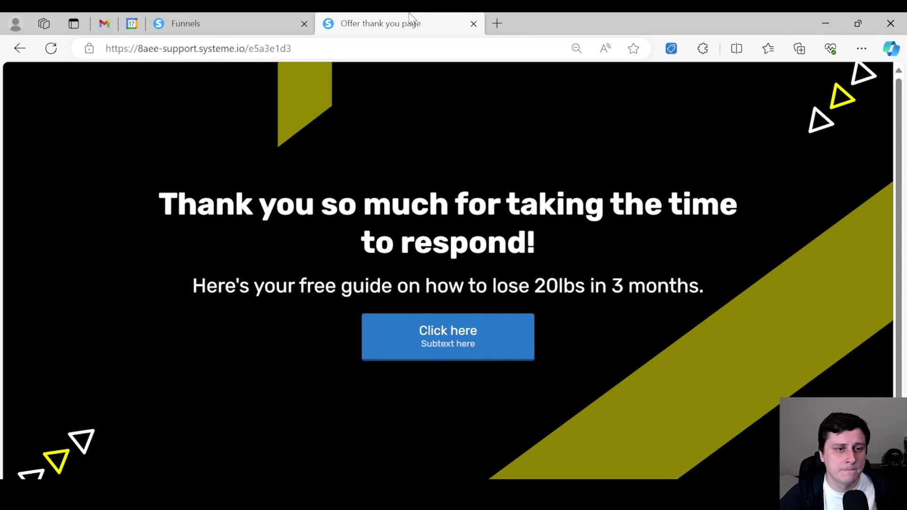
left_click(199, 15)
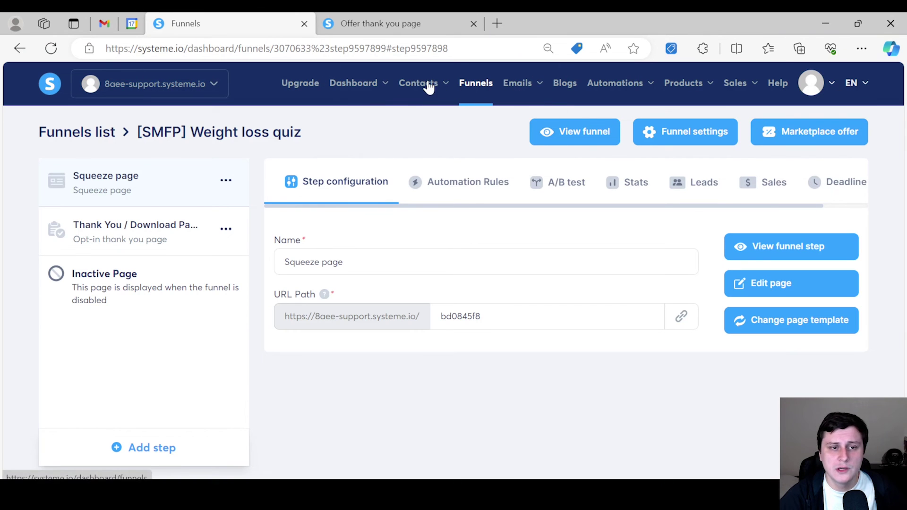
mouse_move(429, 87)
left_click(431, 122)
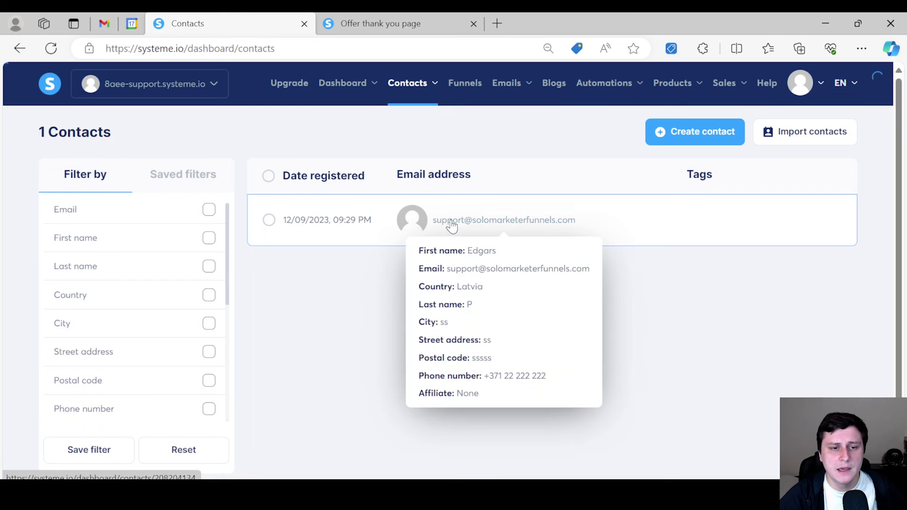
Step: Open the test contact's record and review the quiz answers in its Surveys section
left_click(451, 226)
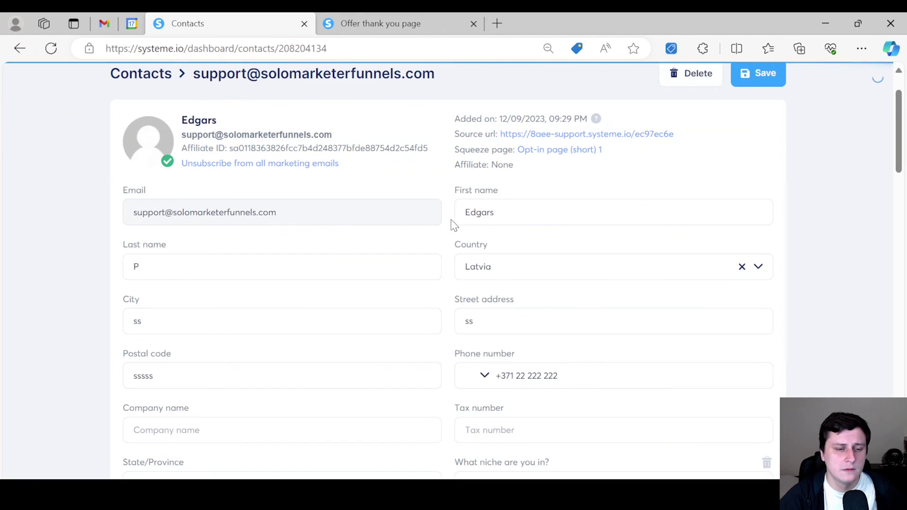
scroll(451, 220, "down", 20)
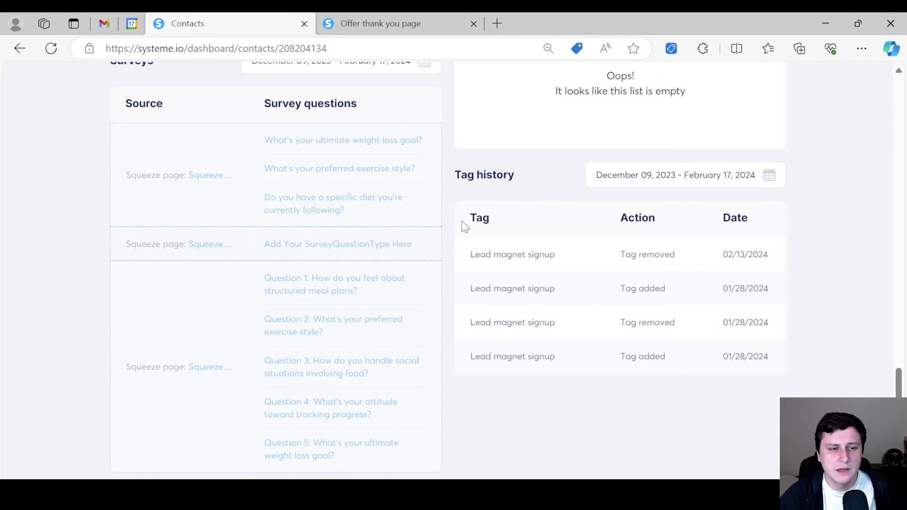
mouse_move(321, 212)
mouse_move(305, 148)
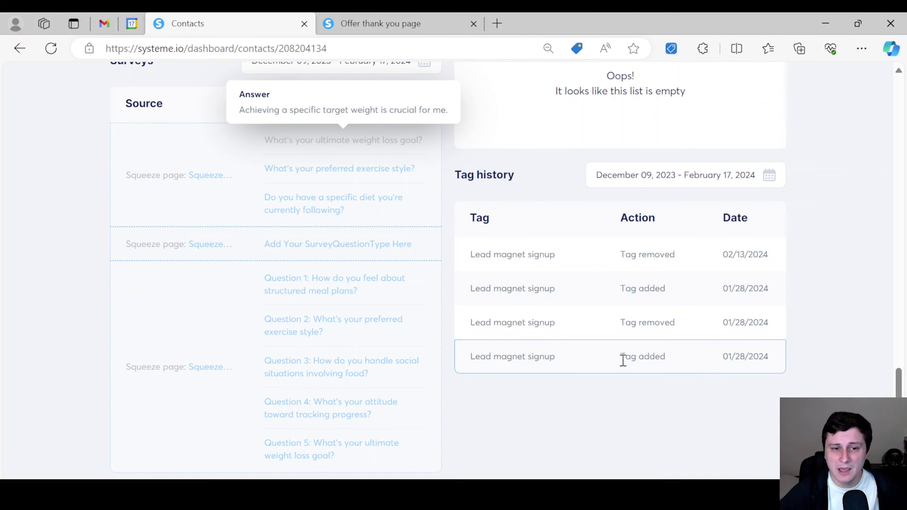
scroll(588, 357, "up", 1)
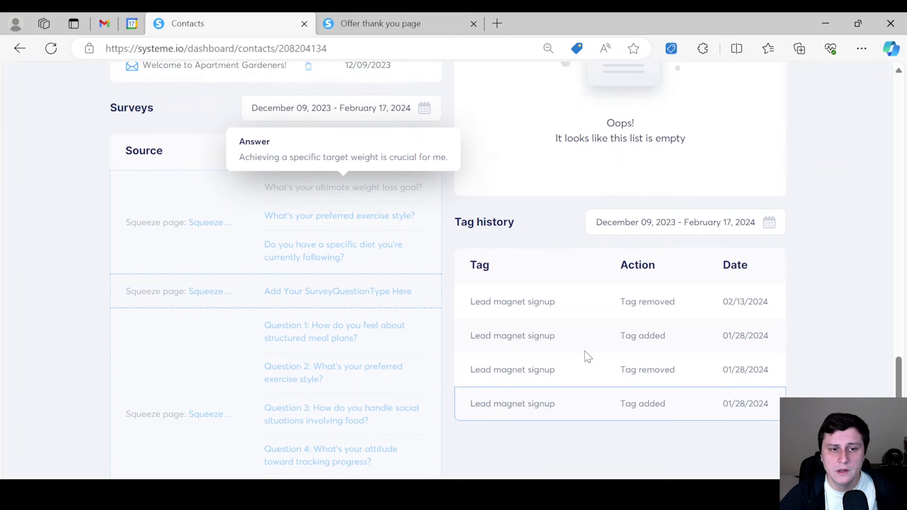
scroll(585, 350, "up", 5)
scroll(585, 348, "down", 5)
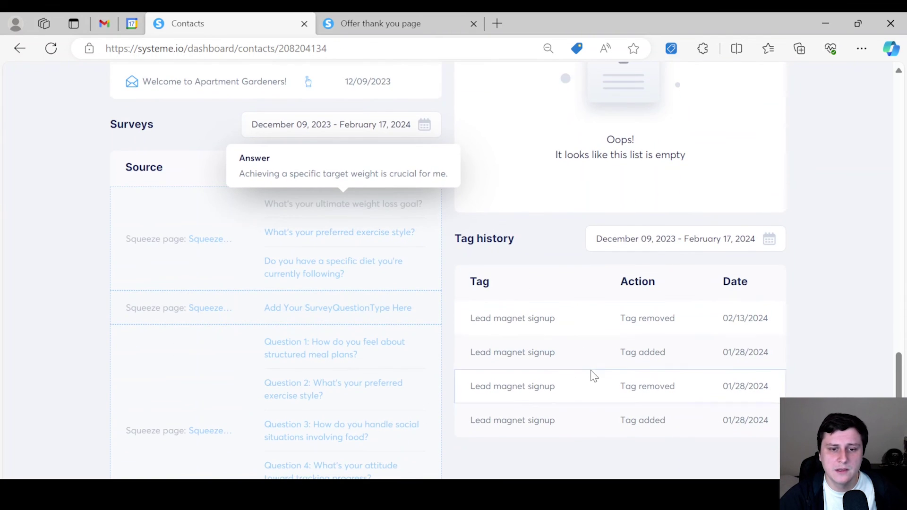
scroll(591, 370, "up", 15)
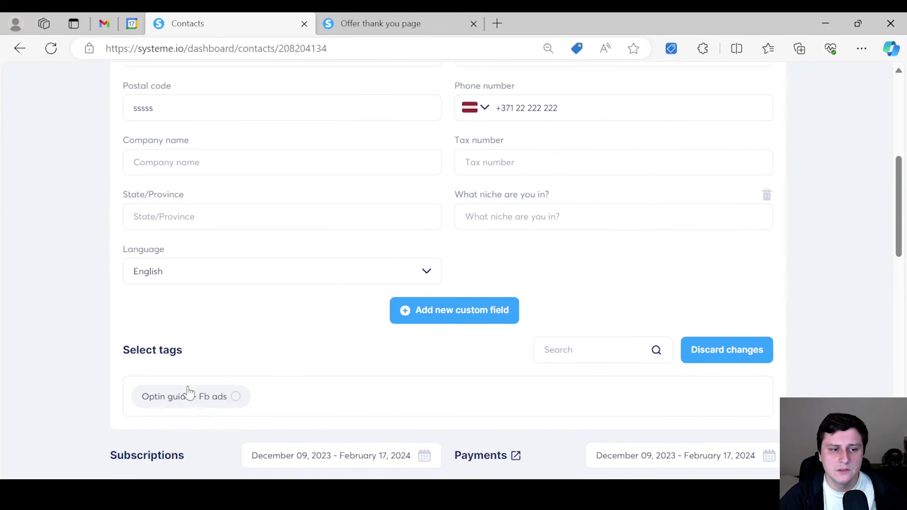
Step: Add the Optin guide - Fb ads tag to the contact, then remove it again
left_click(237, 400)
scroll(413, 384, "down", 15)
scroll(378, 373, "up", 9)
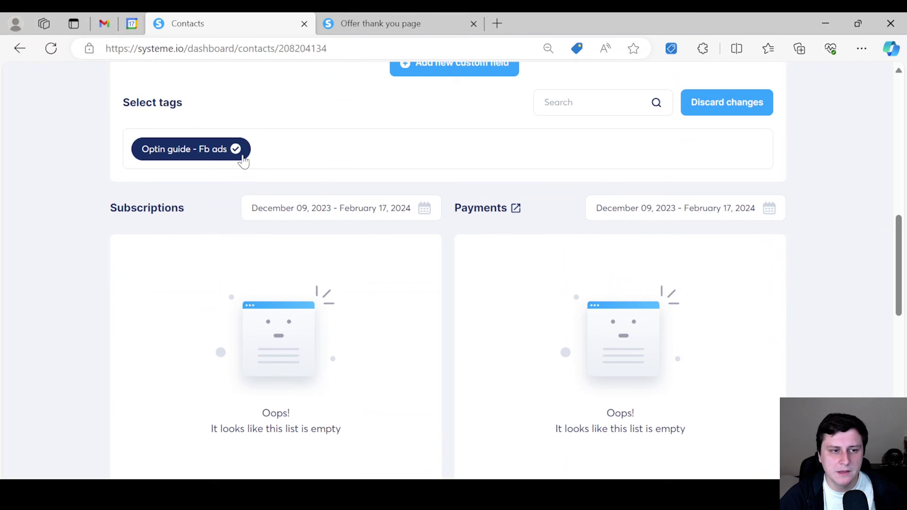
left_click(236, 150)
scroll(422, 314, "down", 10)
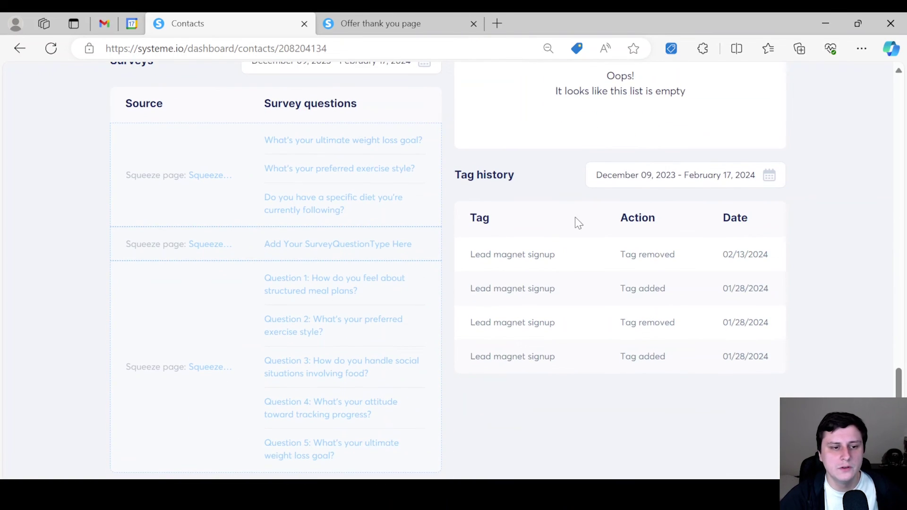
scroll(575, 217, "up", 15)
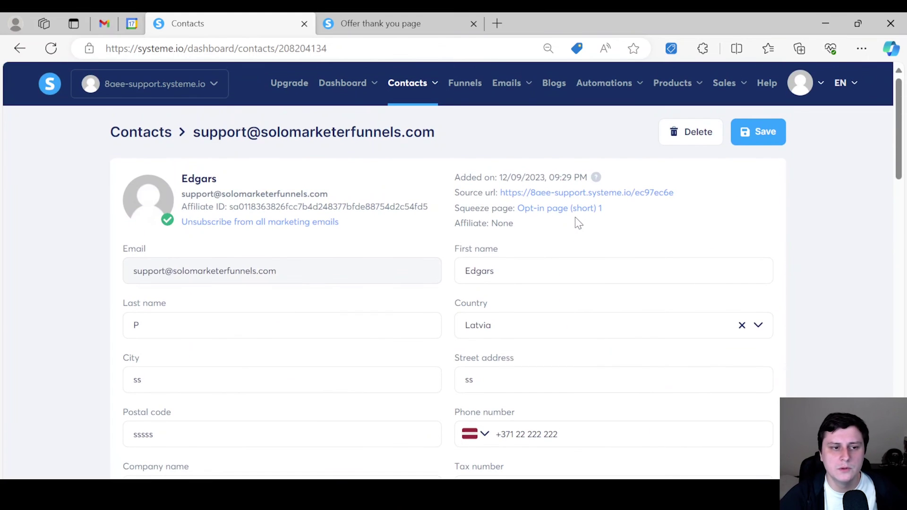